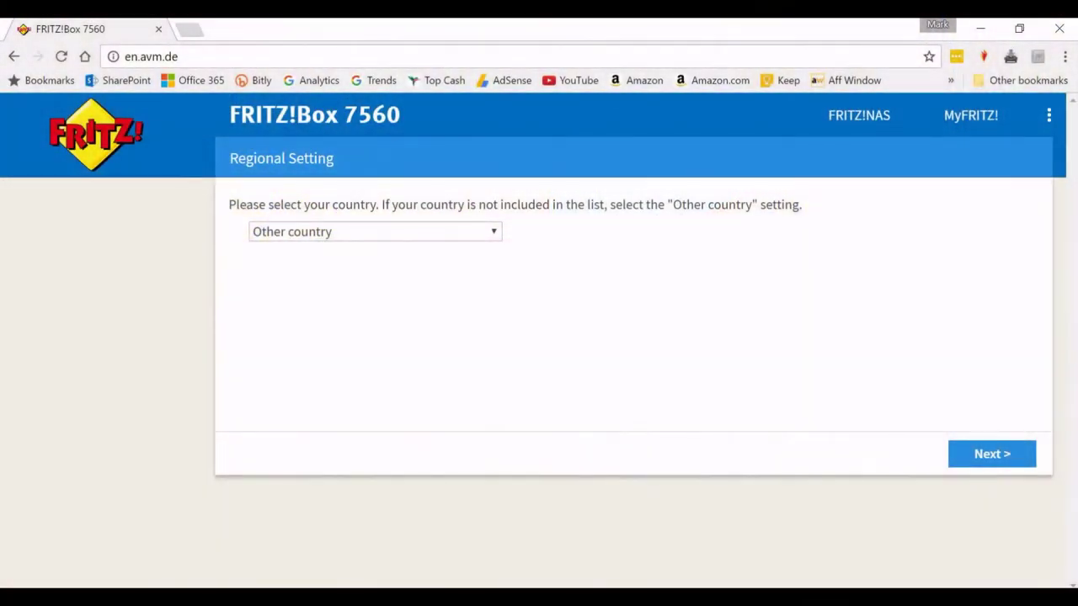
Set the FRITZ!Box country to United Kingdom and continue.
{"action": "left_click", "coordinate": [414, 232]}
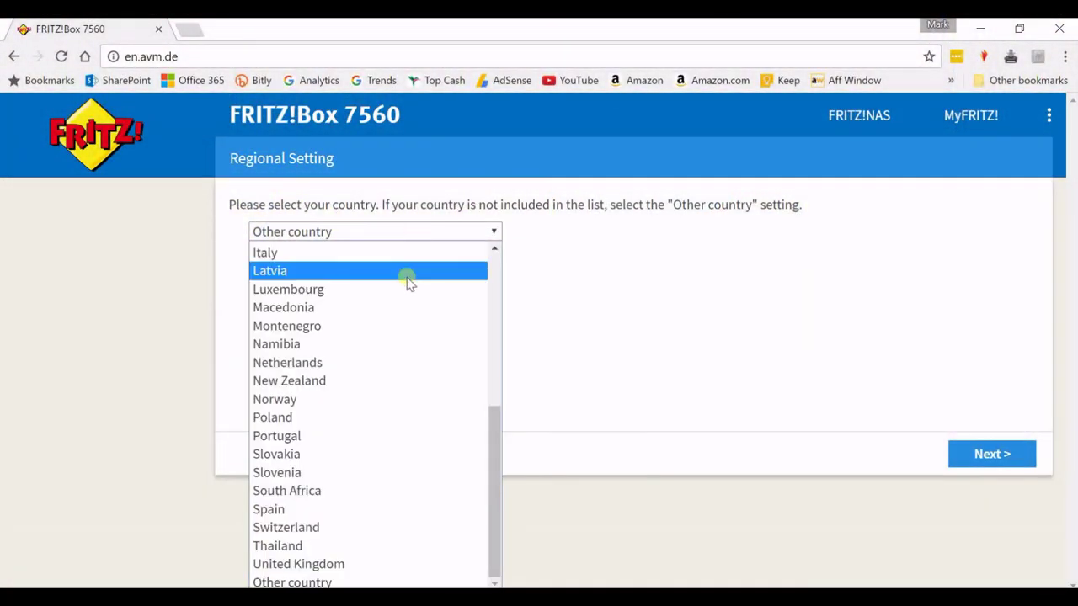
{"action": "left_click", "coordinate": [380, 565]}
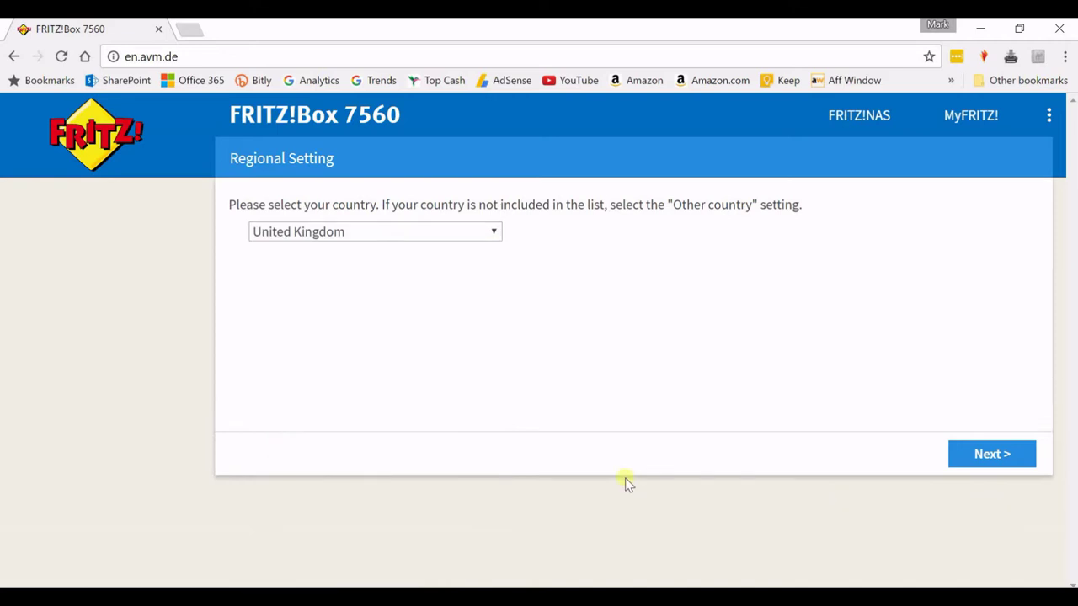
{"action": "left_click", "coordinate": [958, 455]}
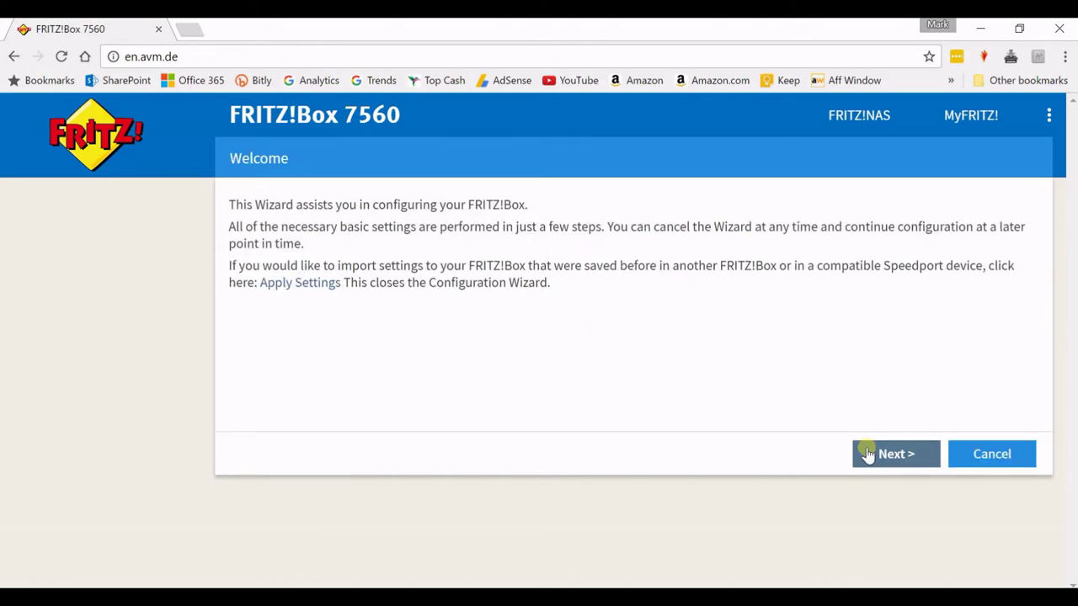
Choose Other Internet service provider with a cable modem connection and accept the LAN 1 port warning.
{"action": "left_click", "coordinate": [867, 454]}
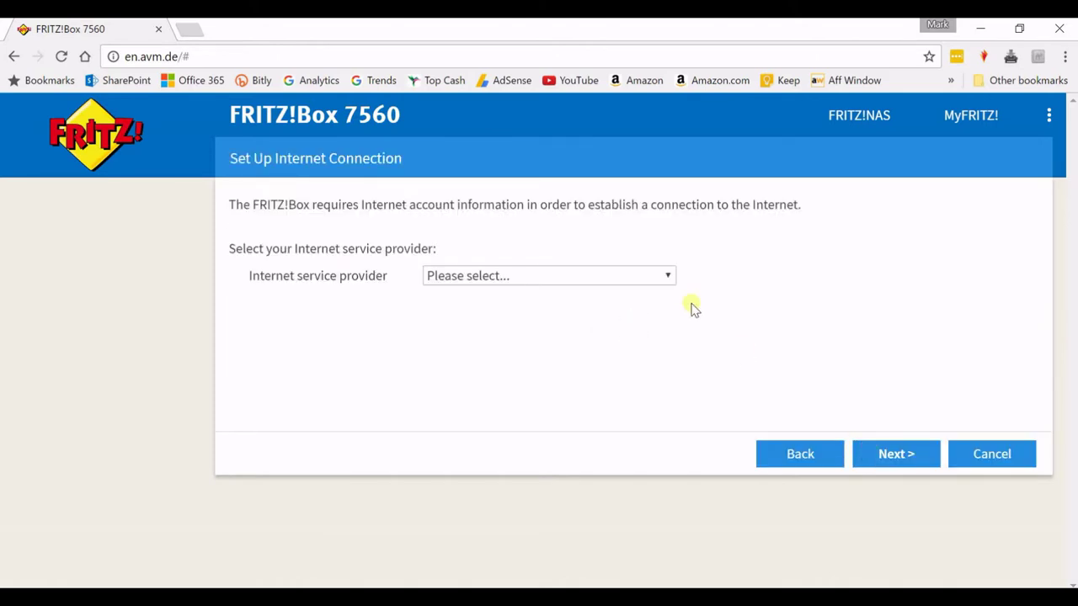
{"action": "left_click", "coordinate": [659, 278]}
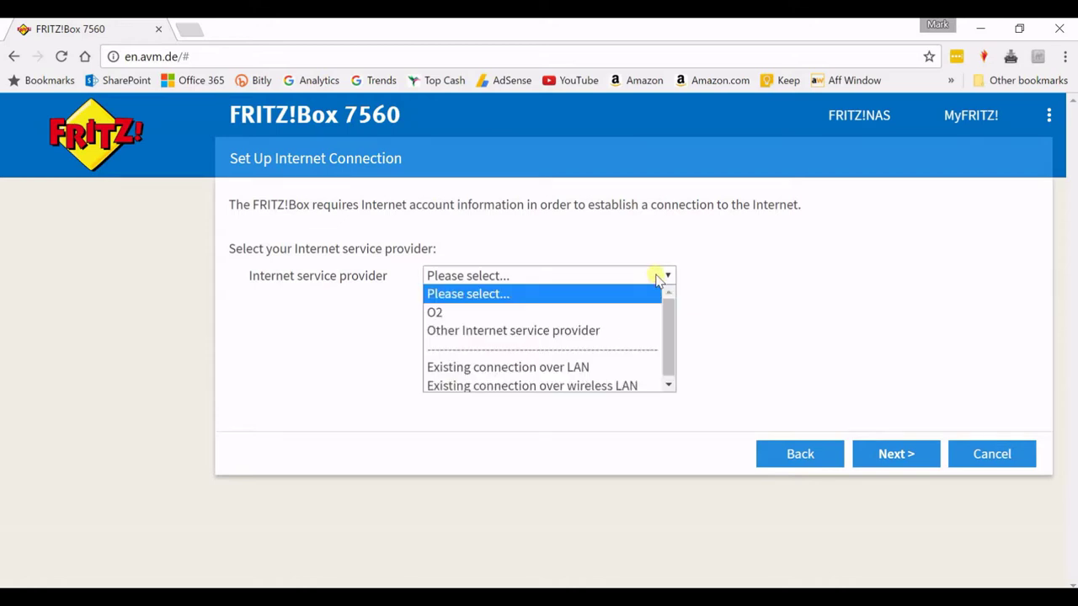
{"action": "left_click", "coordinate": [635, 333]}
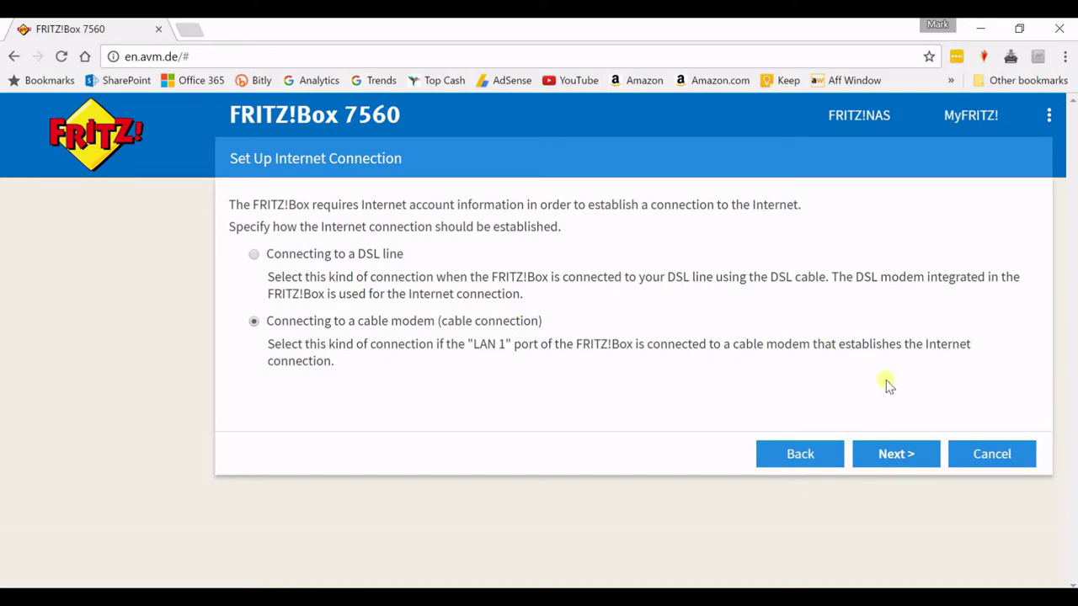
{"action": "left_click", "coordinate": [897, 456]}
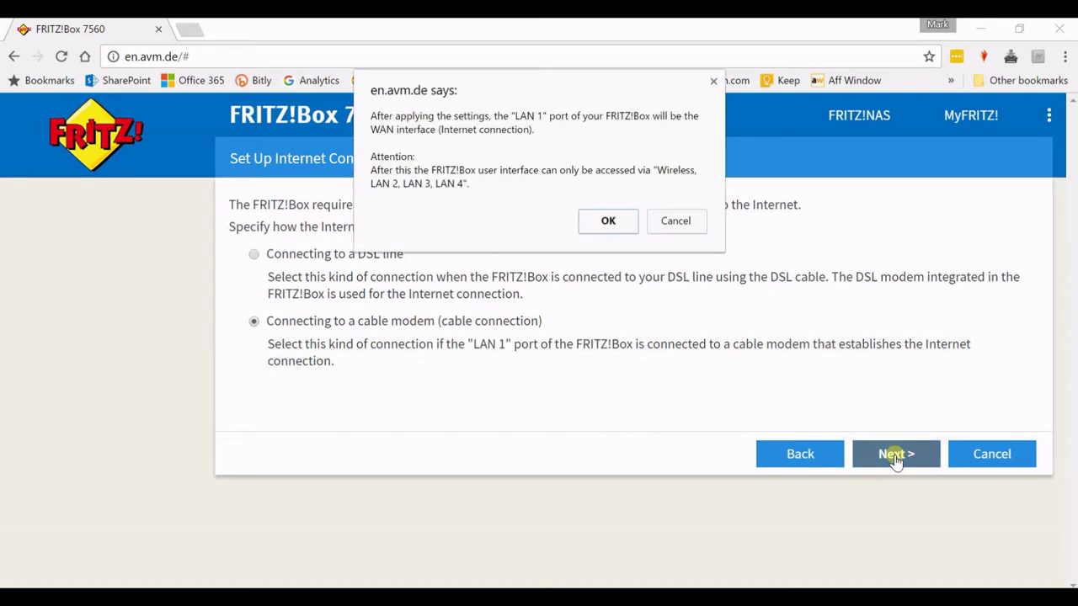
{"action": "key", "text": "Return"}
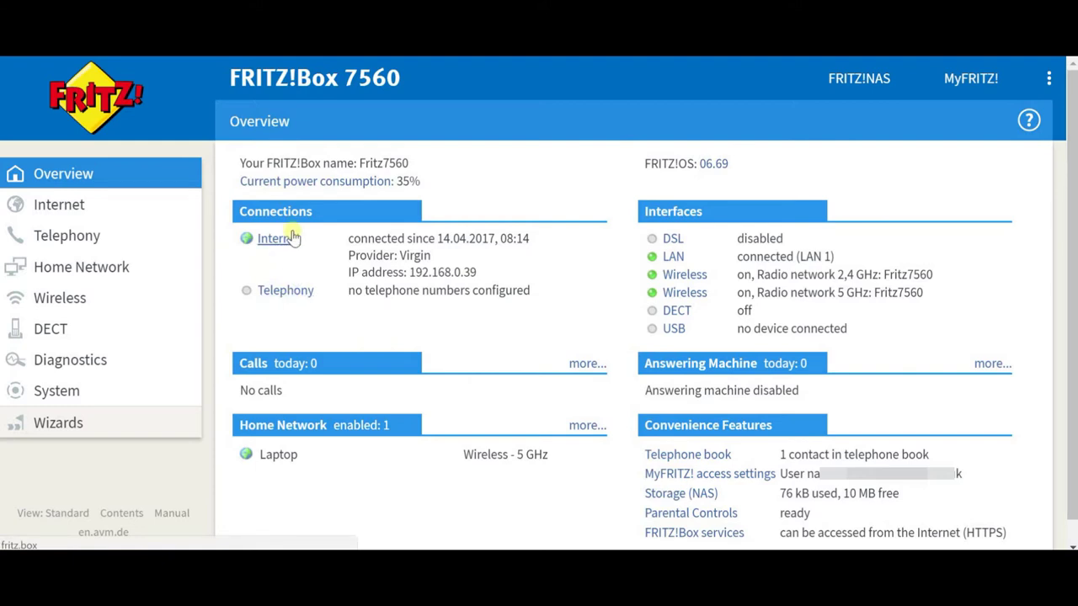
Review the Online Monitor charts, then show the Online Meter's online time and data volumes.
{"action": "double_click", "coordinate": [412, 254]}
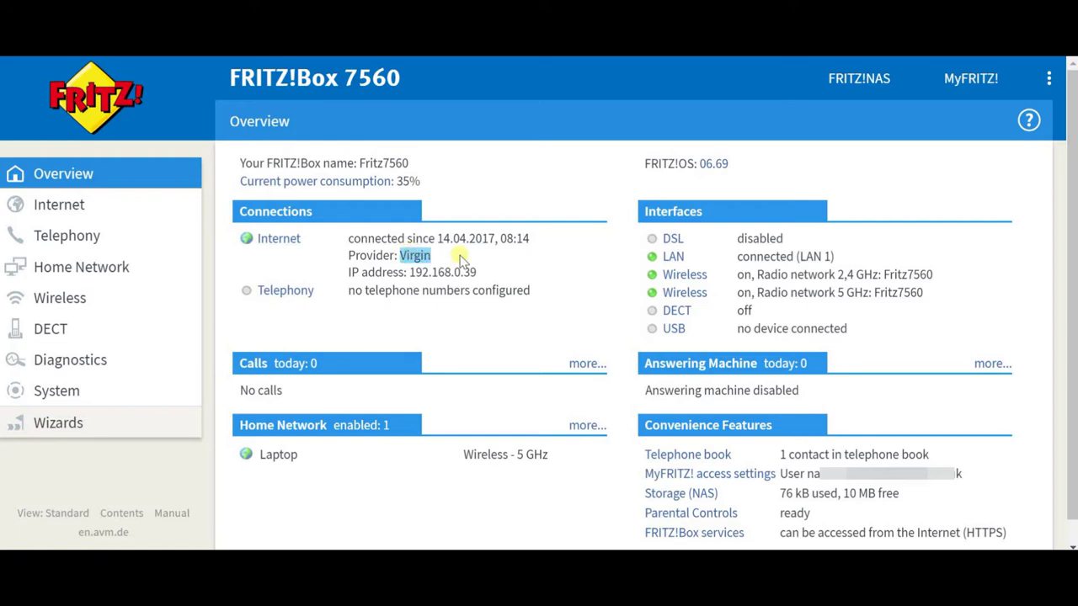
{"action": "left_click", "coordinate": [442, 257]}
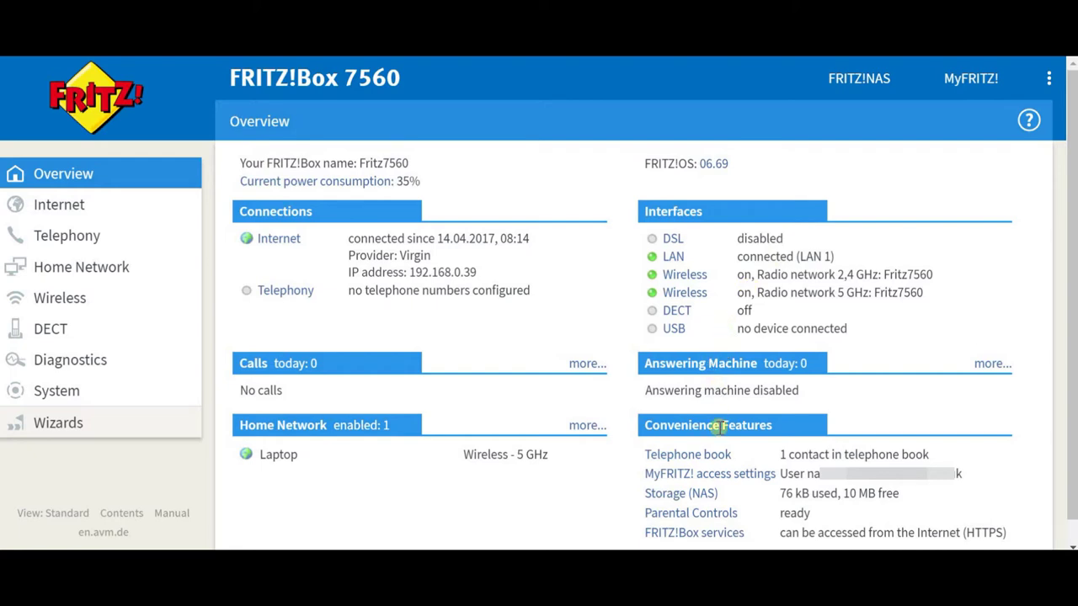
{"action": "left_click", "coordinate": [84, 204]}
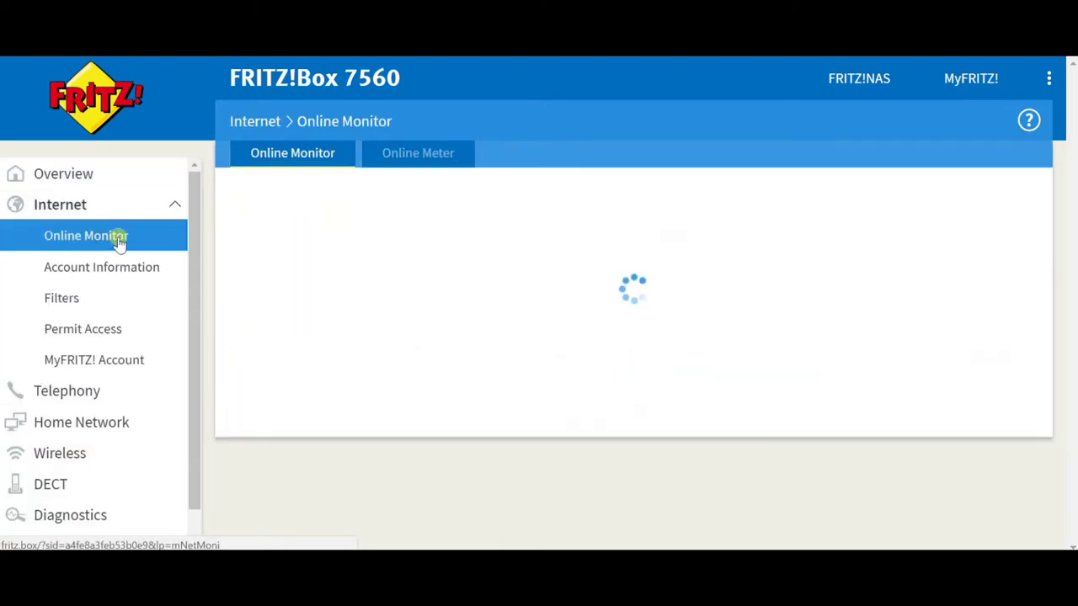
{"action": "left_click", "coordinate": [130, 240]}
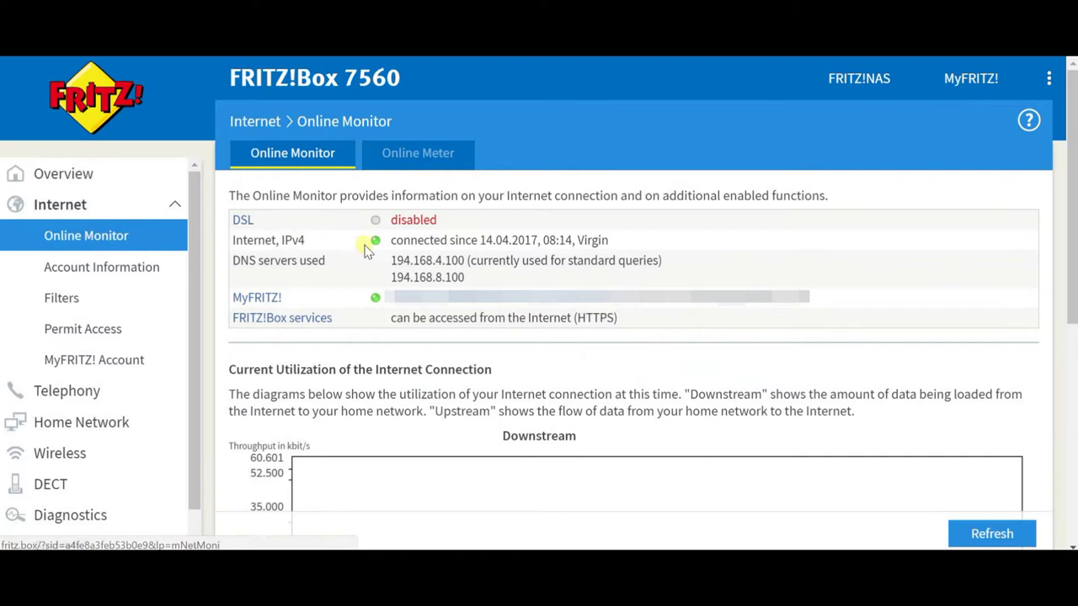
{"action": "scroll", "coordinate": [378, 243], "scroll_direction": "down", "scroll_amount": 4}
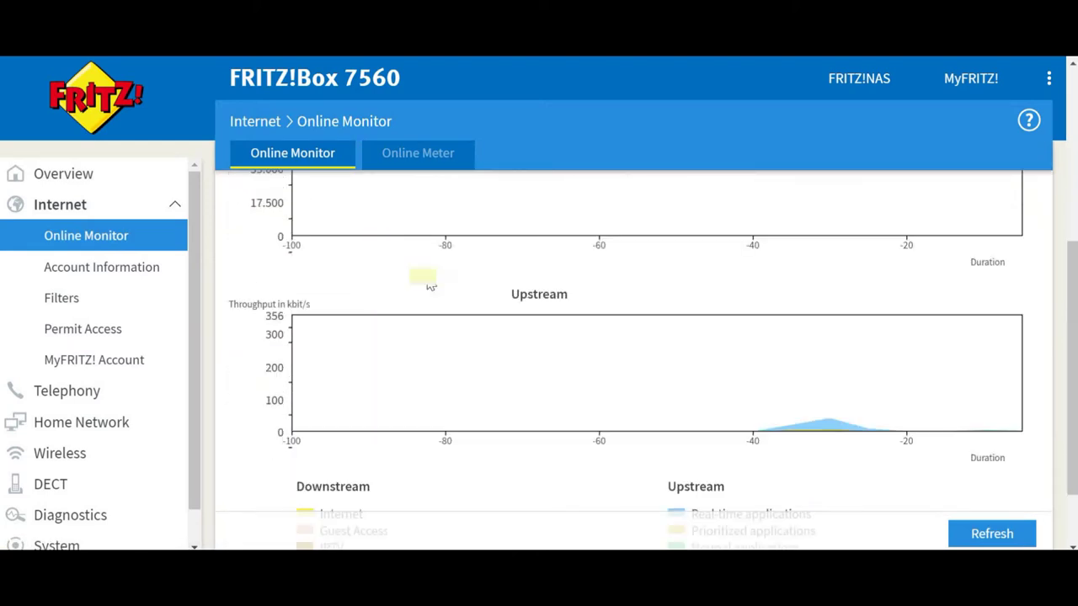
{"action": "scroll", "coordinate": [715, 384], "scroll_direction": "down", "scroll_amount": 1}
{"action": "scroll", "coordinate": [832, 351], "scroll_direction": "up", "scroll_amount": 1}
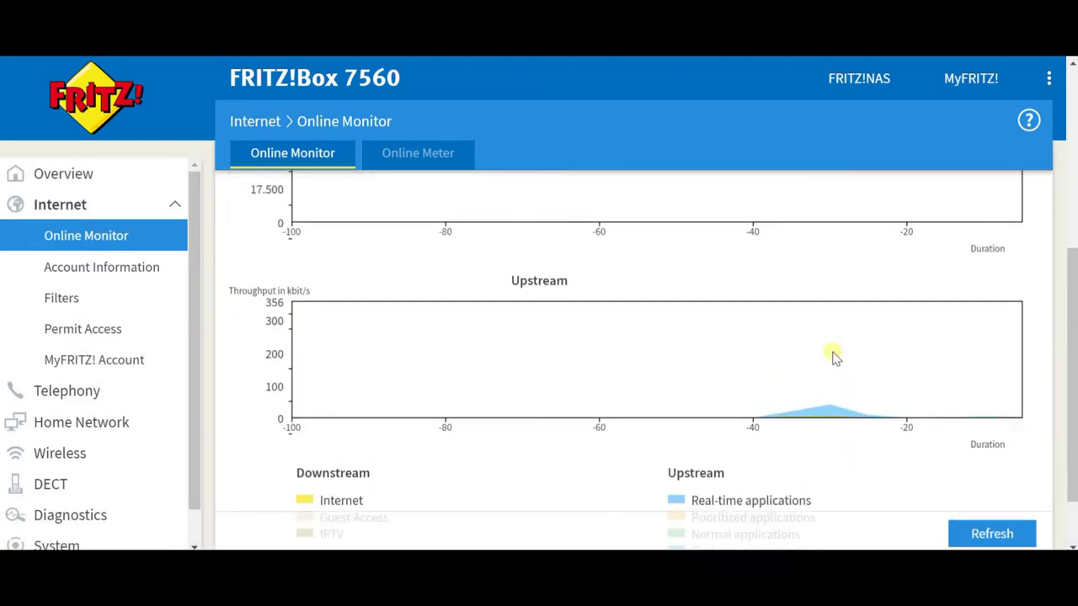
{"action": "left_click", "coordinate": [418, 153]}
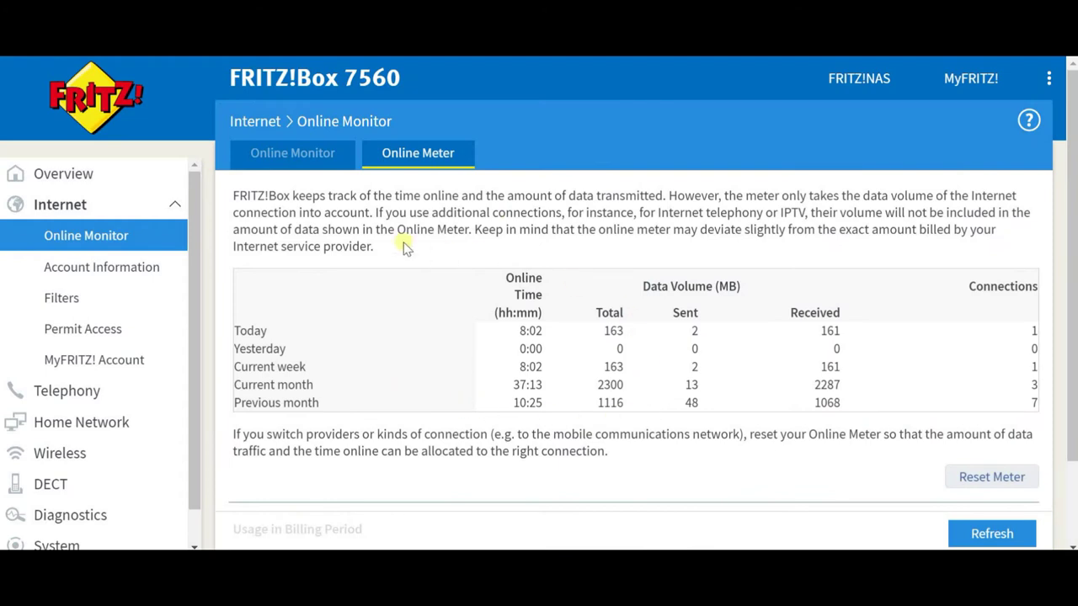
Review the 150000/10000 kbit/s account connection settings and run a speed test.
{"action": "left_click", "coordinate": [94, 268]}
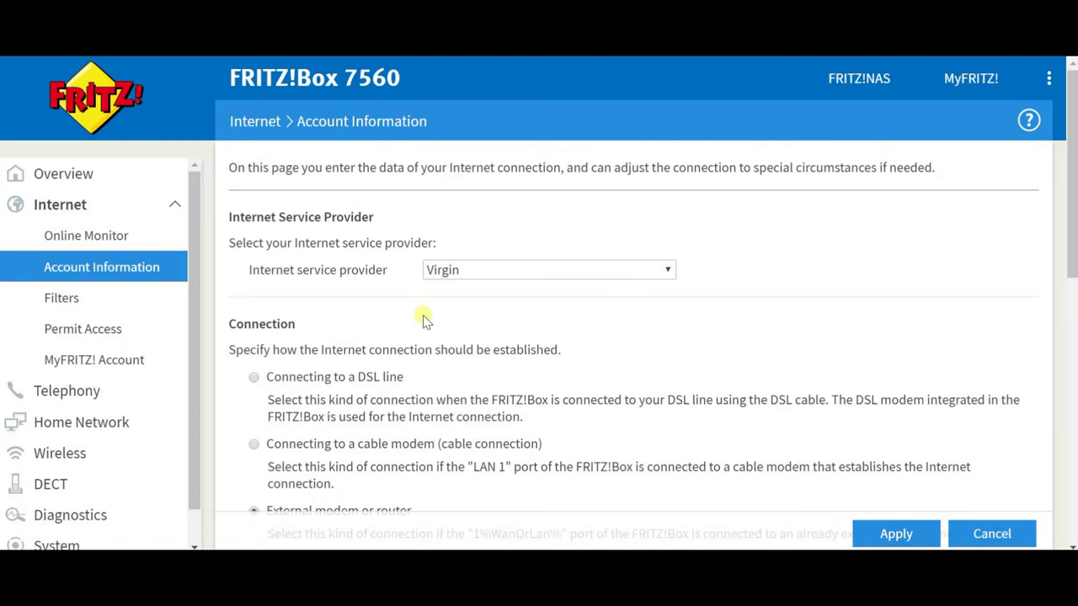
{"action": "scroll", "coordinate": [424, 313], "scroll_direction": "down", "scroll_amount": 3}
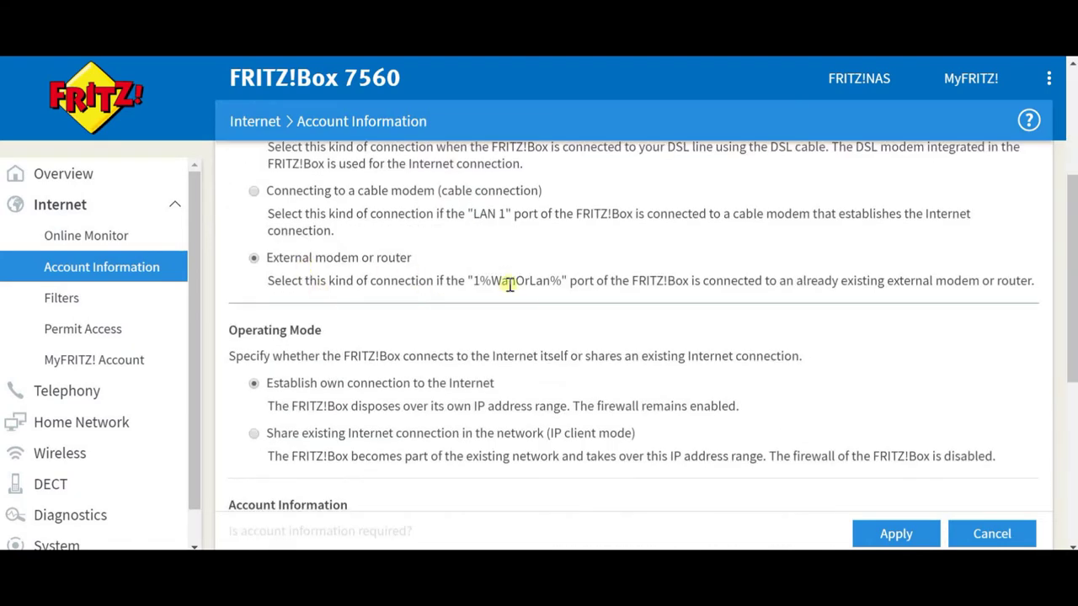
{"action": "scroll", "coordinate": [505, 287], "scroll_direction": "up", "scroll_amount": 1}
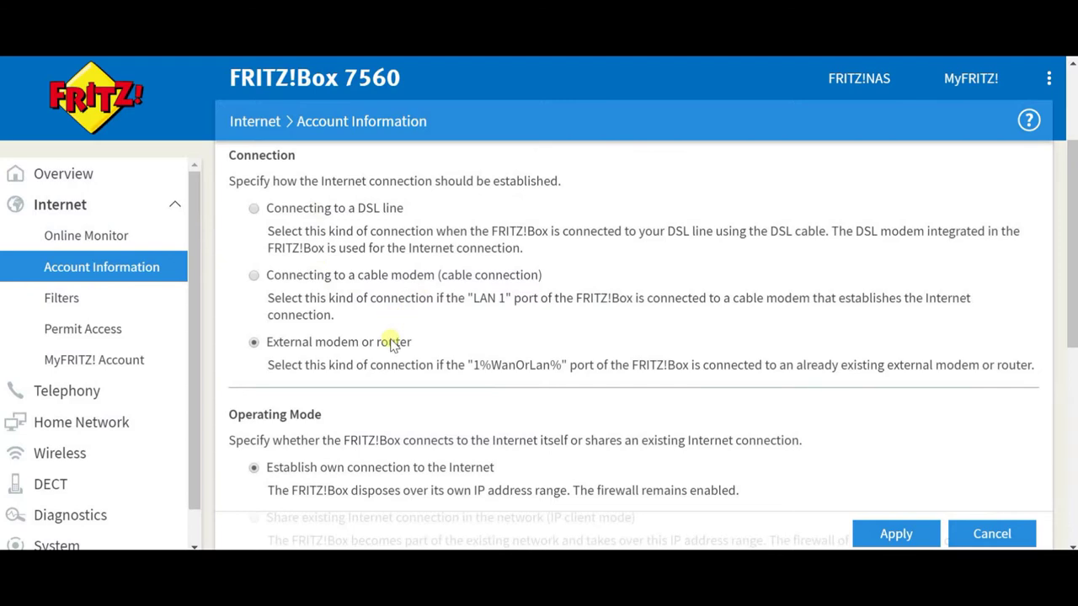
{"action": "scroll", "coordinate": [392, 345], "scroll_direction": "down", "scroll_amount": 2}
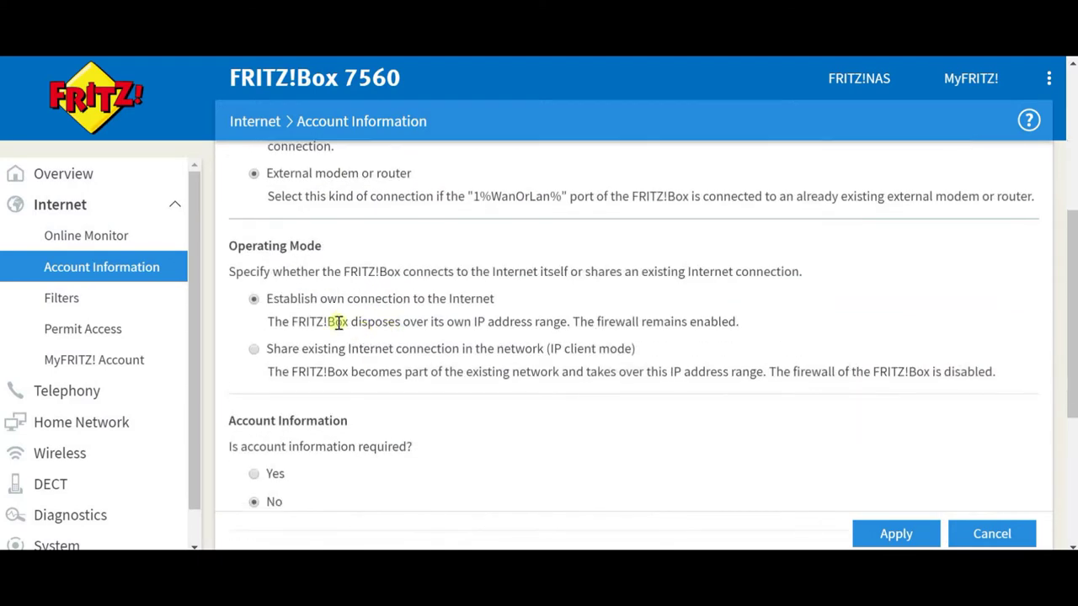
{"action": "scroll", "coordinate": [372, 370], "scroll_direction": "down", "scroll_amount": 2}
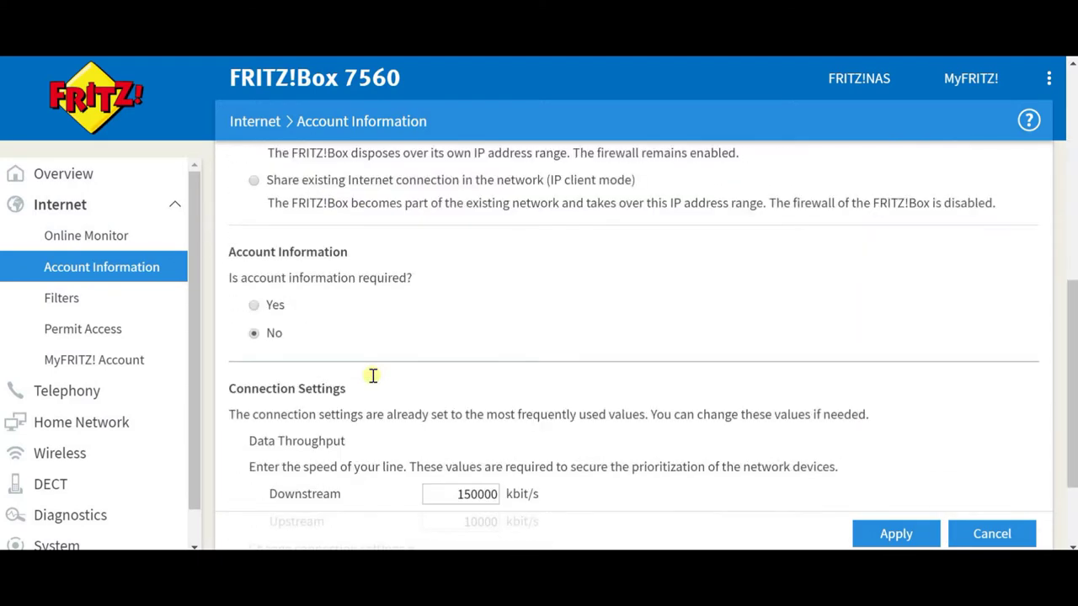
{"action": "scroll", "coordinate": [373, 378], "scroll_direction": "down", "scroll_amount": 2}
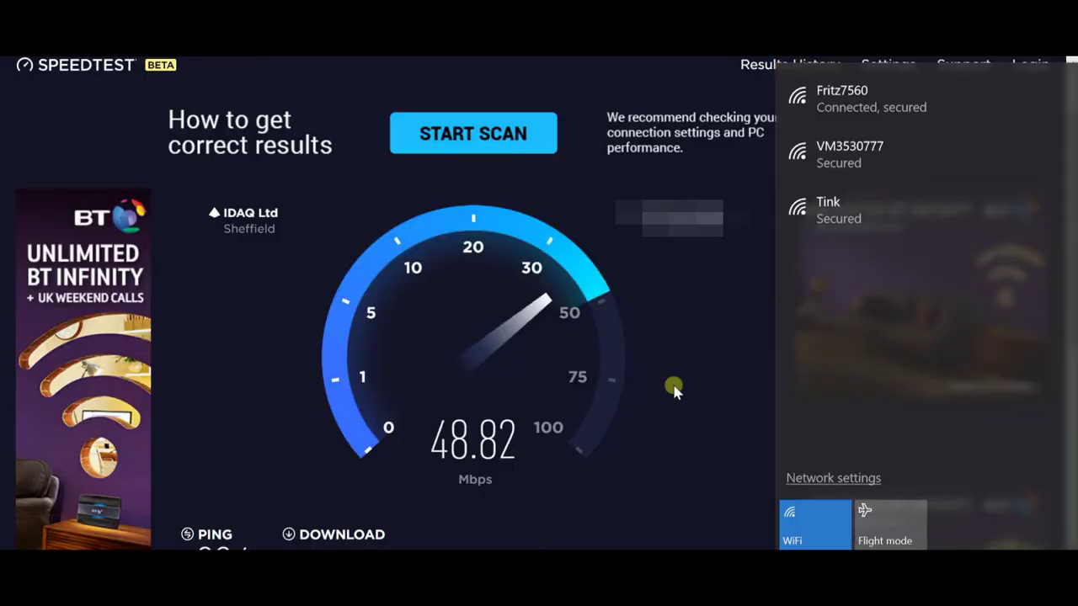
{"action": "left_click", "coordinate": [733, 392]}
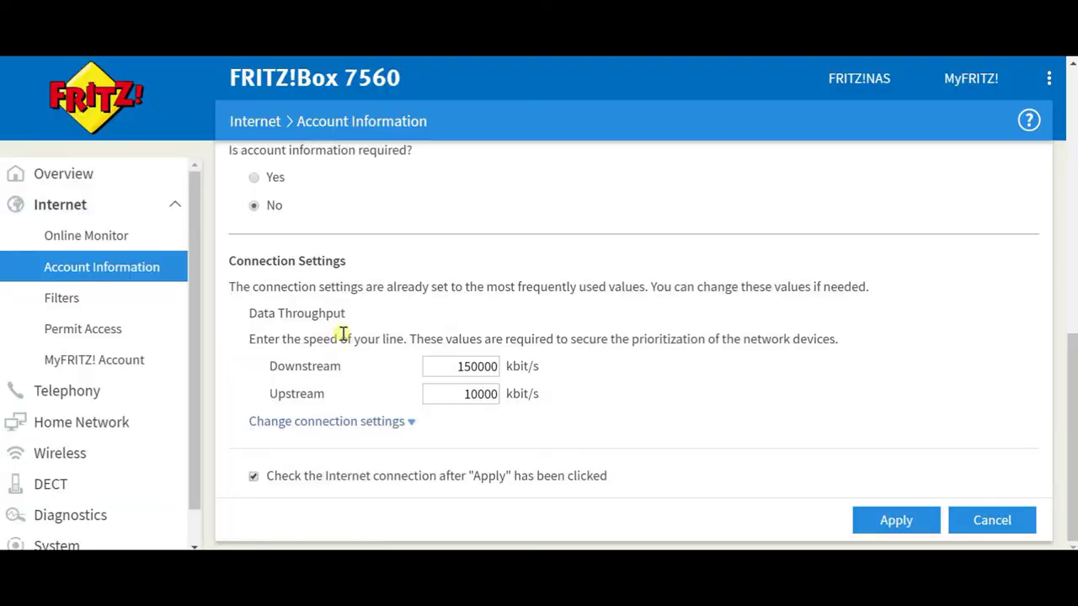
In the parental control filters, keep the Laptop on the Standard access profile.
{"action": "left_click", "coordinate": [101, 299]}
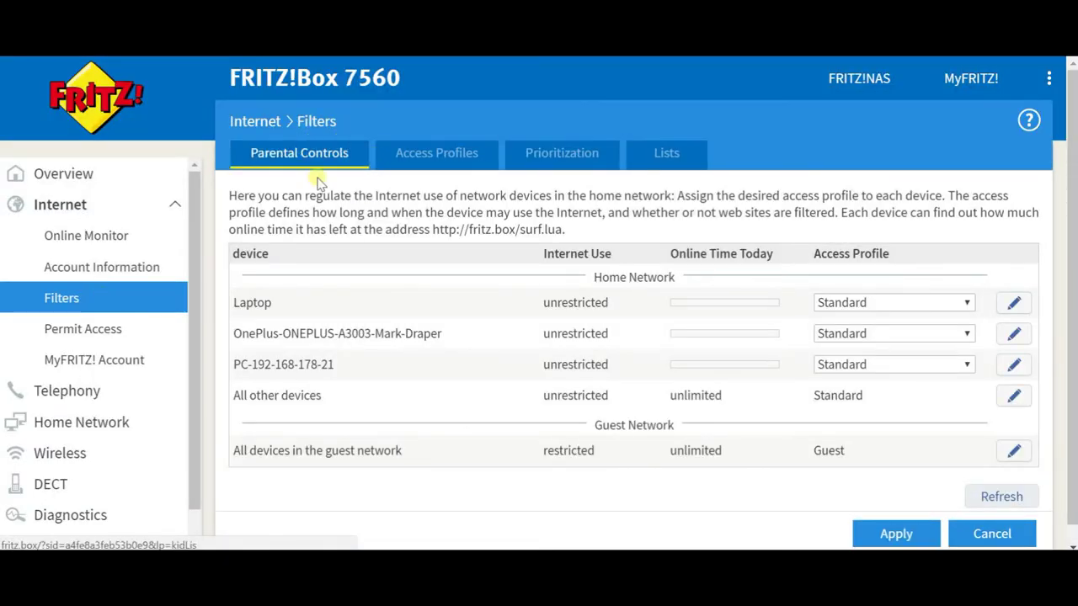
{"action": "left_click", "coordinate": [909, 303]}
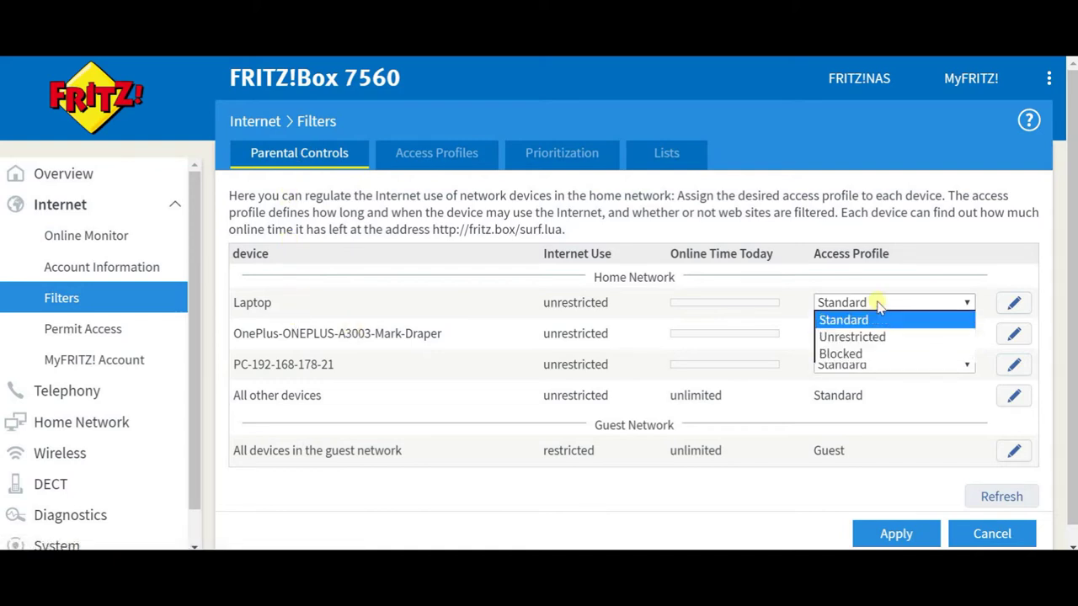
{"action": "left_click", "coordinate": [852, 277]}
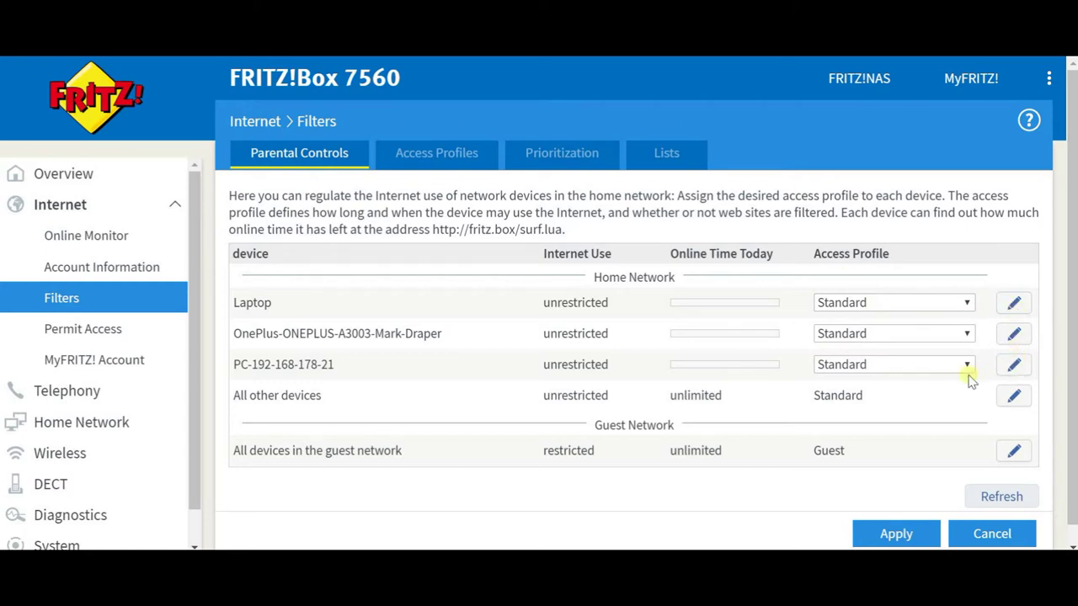
Set the Standard profile's internet period to restricted and review its weekly schedule.
{"action": "left_click", "coordinate": [1013, 334]}
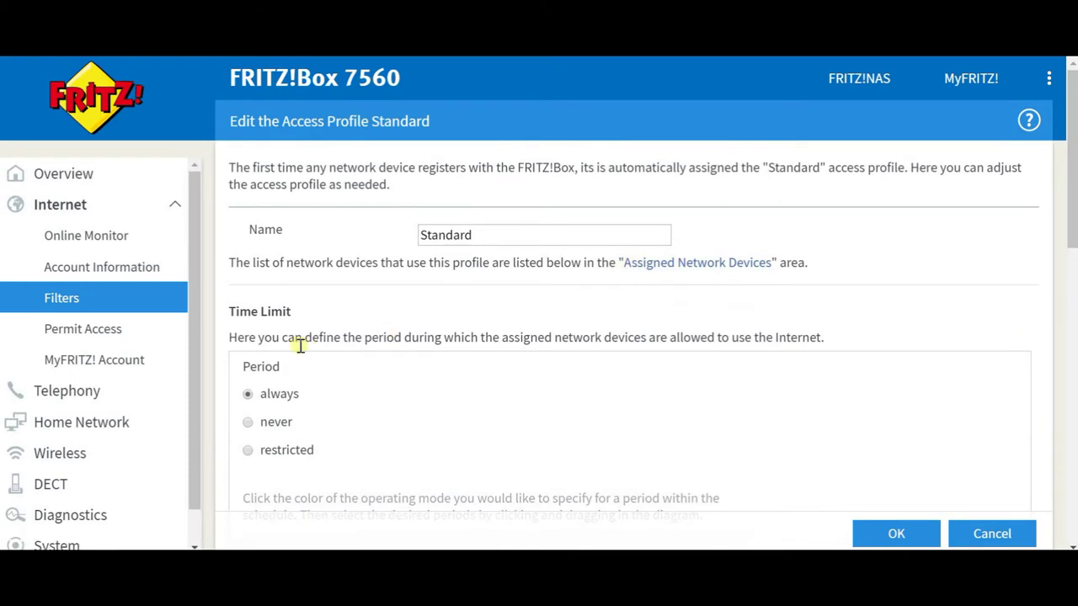
{"action": "scroll", "coordinate": [300, 346], "scroll_direction": "down", "scroll_amount": 2}
{"action": "left_click", "coordinate": [249, 283]}
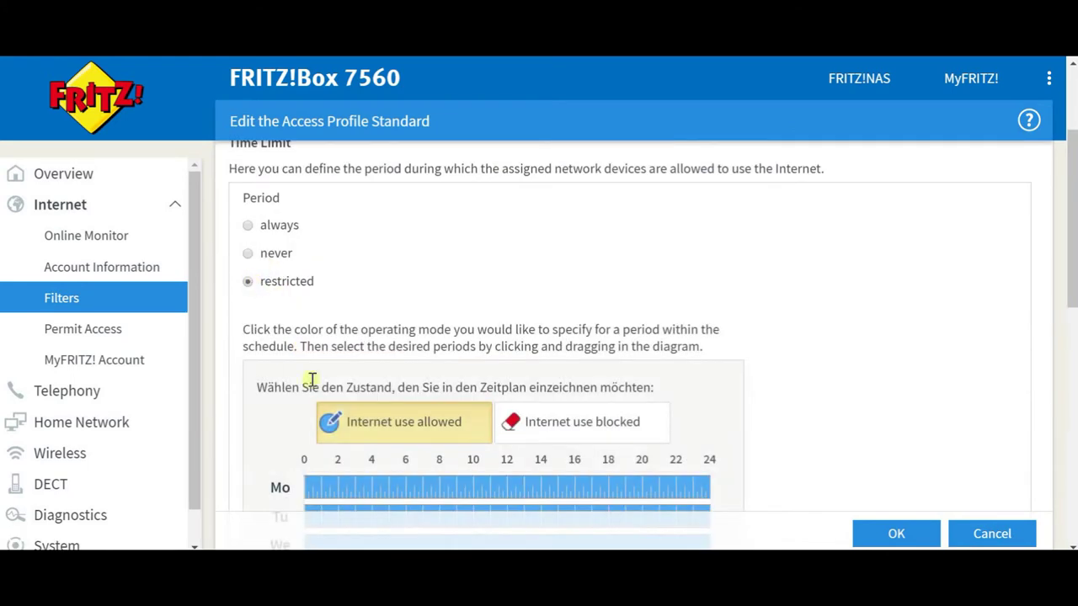
{"action": "scroll", "coordinate": [394, 378], "scroll_direction": "down", "scroll_amount": 3}
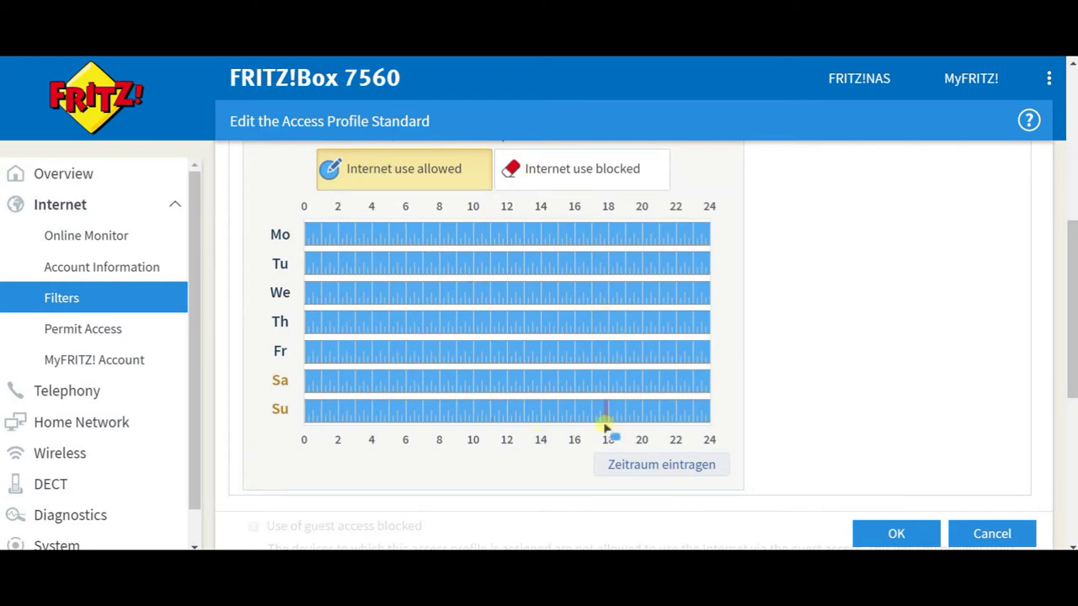
{"action": "scroll", "coordinate": [600, 417], "scroll_direction": "up", "scroll_amount": 1}
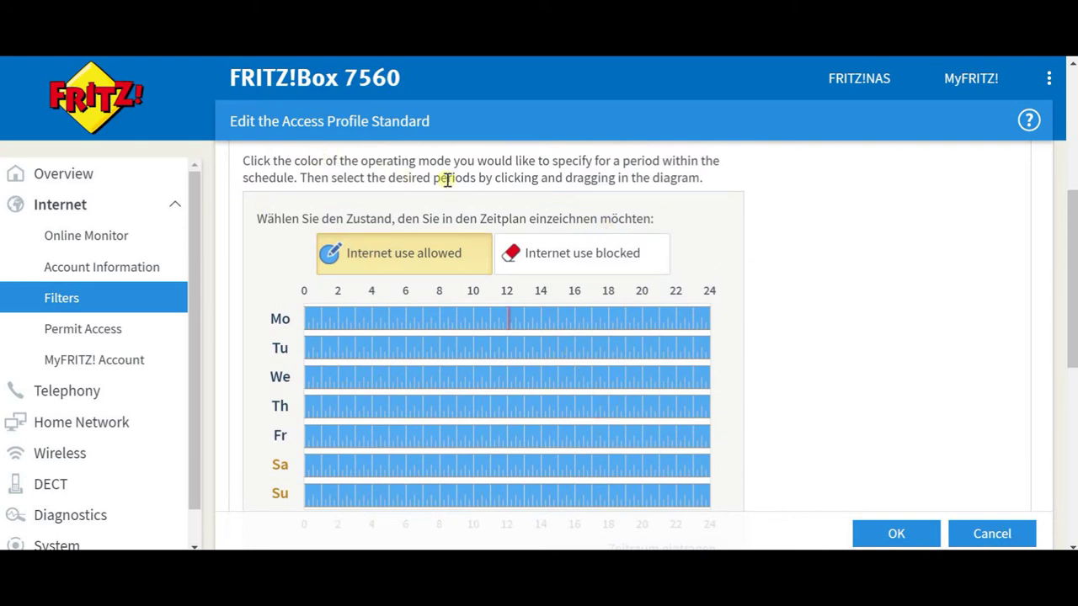
{"action": "scroll", "coordinate": [539, 294], "scroll_direction": "down", "scroll_amount": 1}
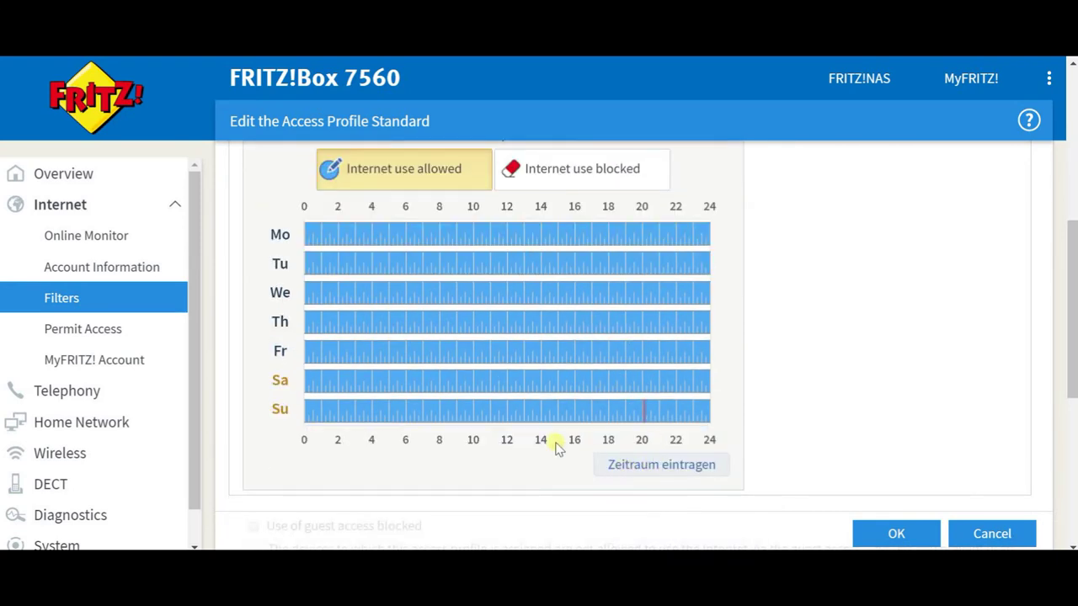
{"action": "scroll", "coordinate": [556, 449], "scroll_direction": "down", "scroll_amount": 2}
{"action": "left_click", "coordinate": [610, 152]}
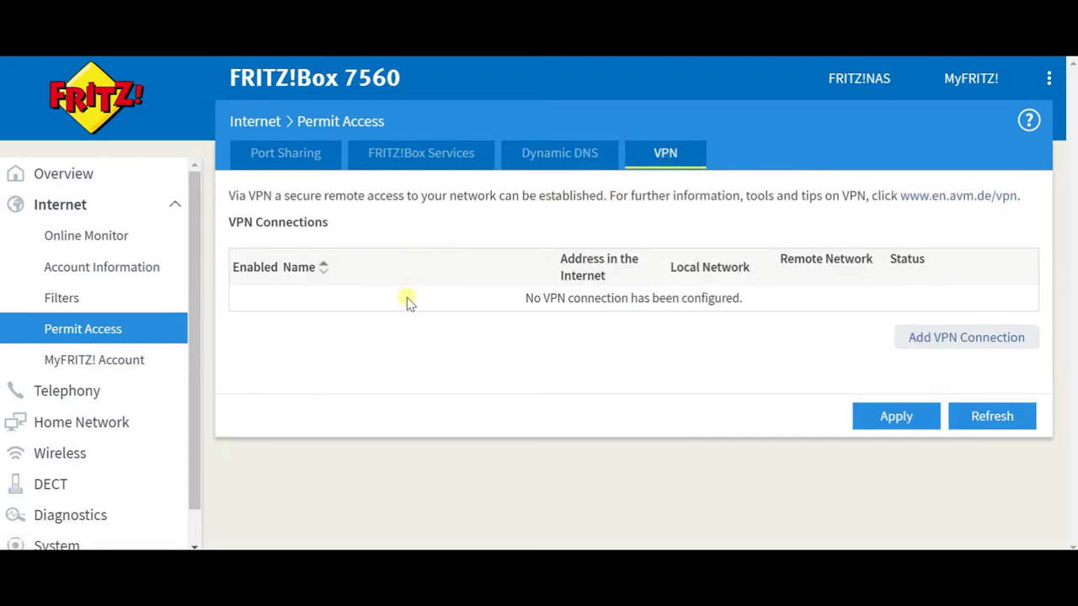
Open MyFRITZ! Account and scroll down to the FRITZ!Box HTTPS Internet access settings.
{"action": "left_click", "coordinate": [110, 368]}
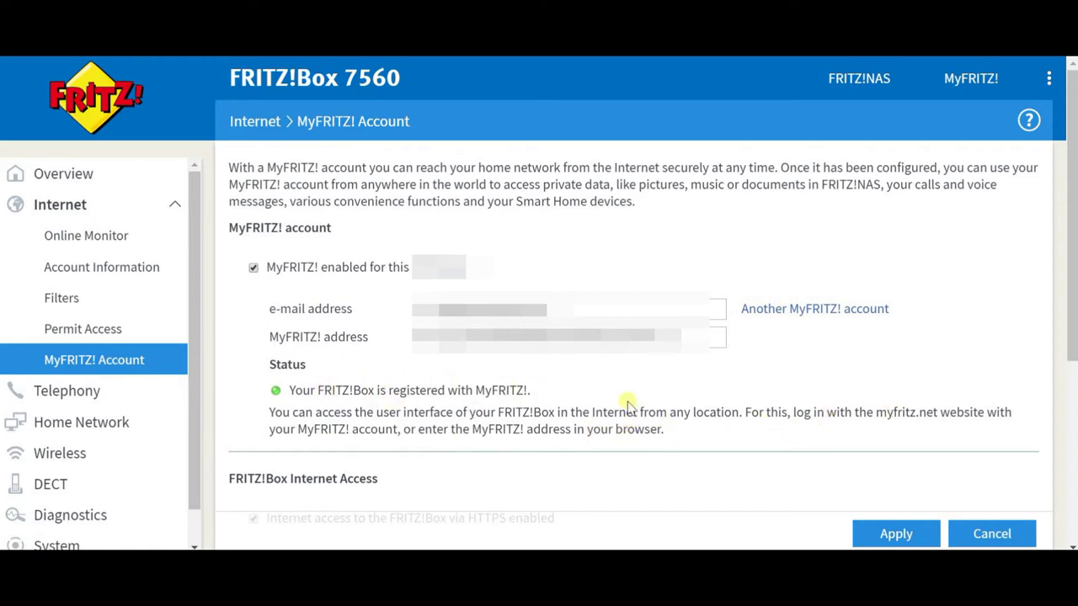
{"action": "scroll", "coordinate": [474, 294], "scroll_direction": "down", "scroll_amount": 4}
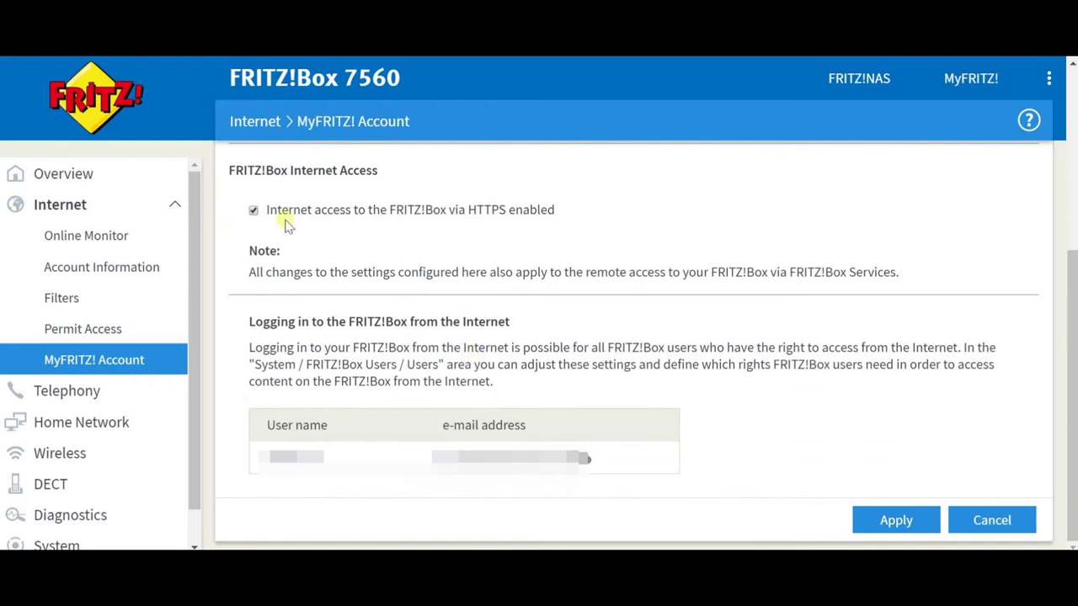
Look through the call list, Click to Dial, answering machine and telephone book pages.
{"action": "left_click", "coordinate": [67, 390]}
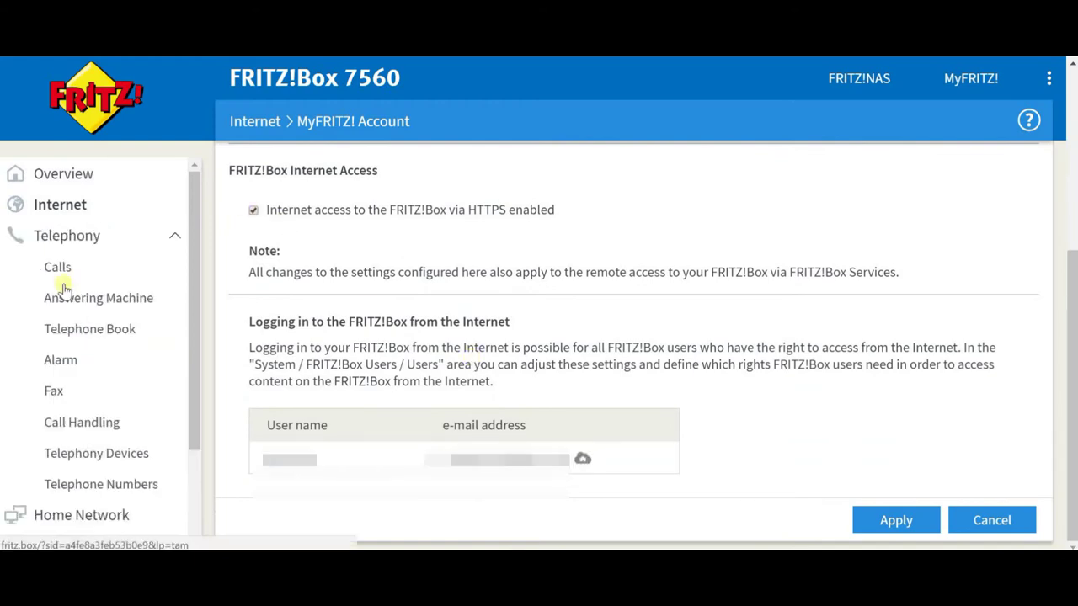
{"action": "left_click", "coordinate": [61, 265]}
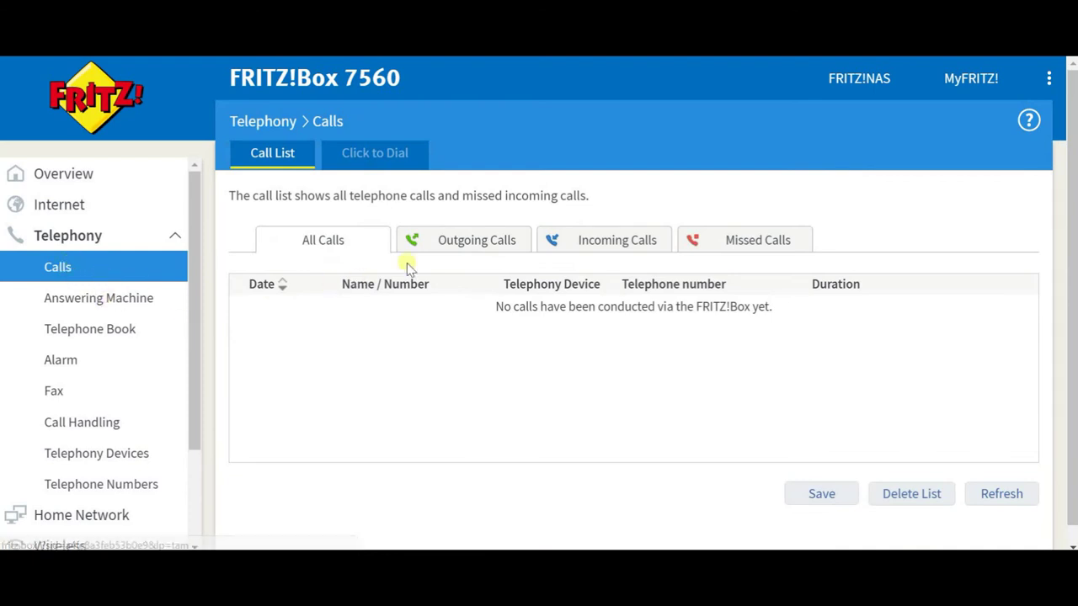
{"action": "left_click", "coordinate": [356, 159]}
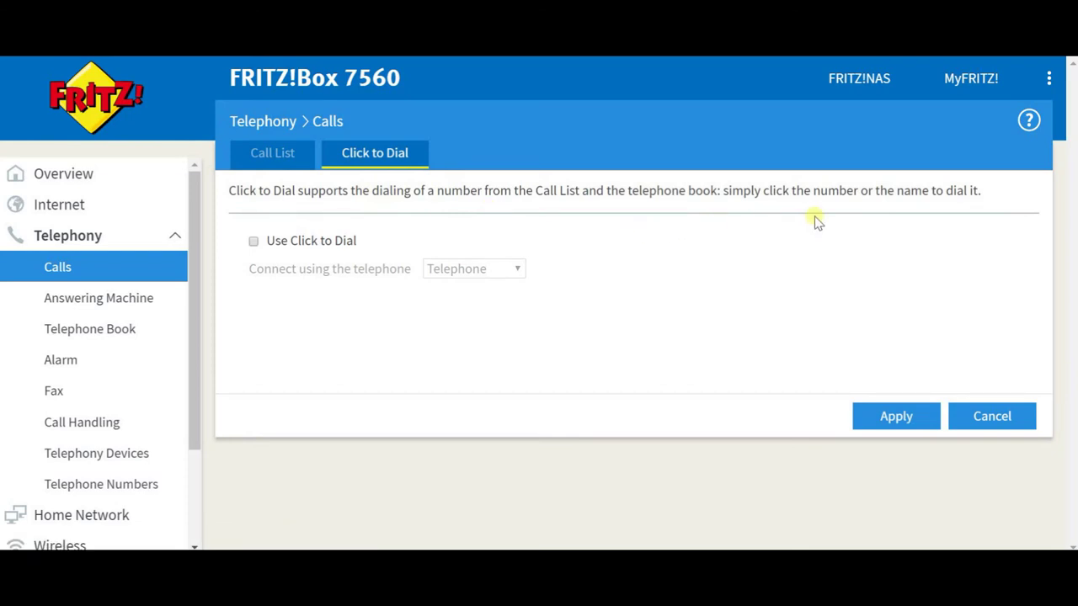
{"action": "left_click", "coordinate": [268, 154]}
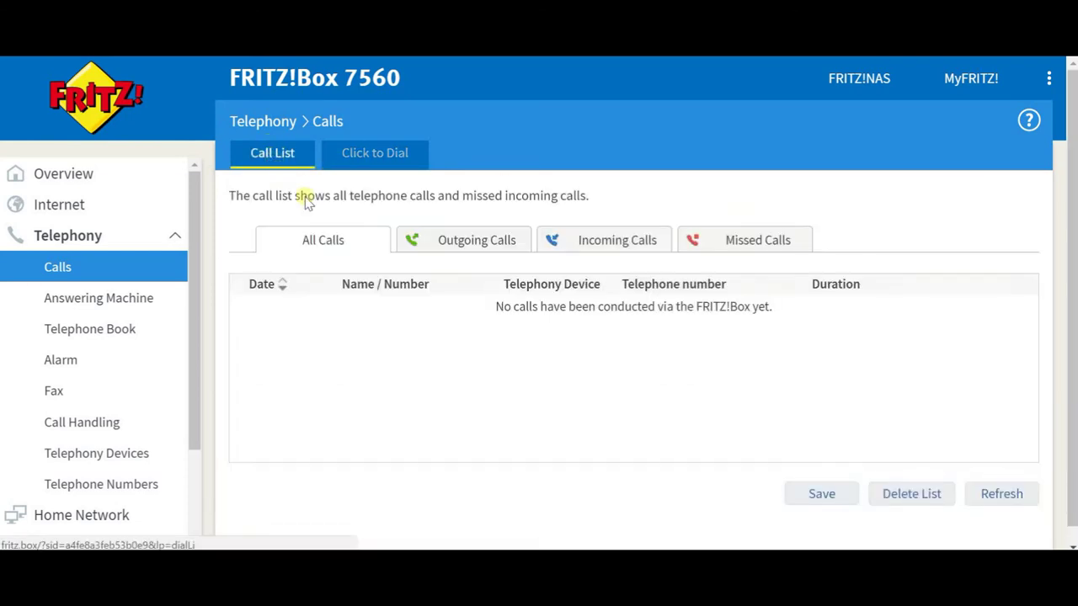
{"action": "left_click", "coordinate": [139, 298]}
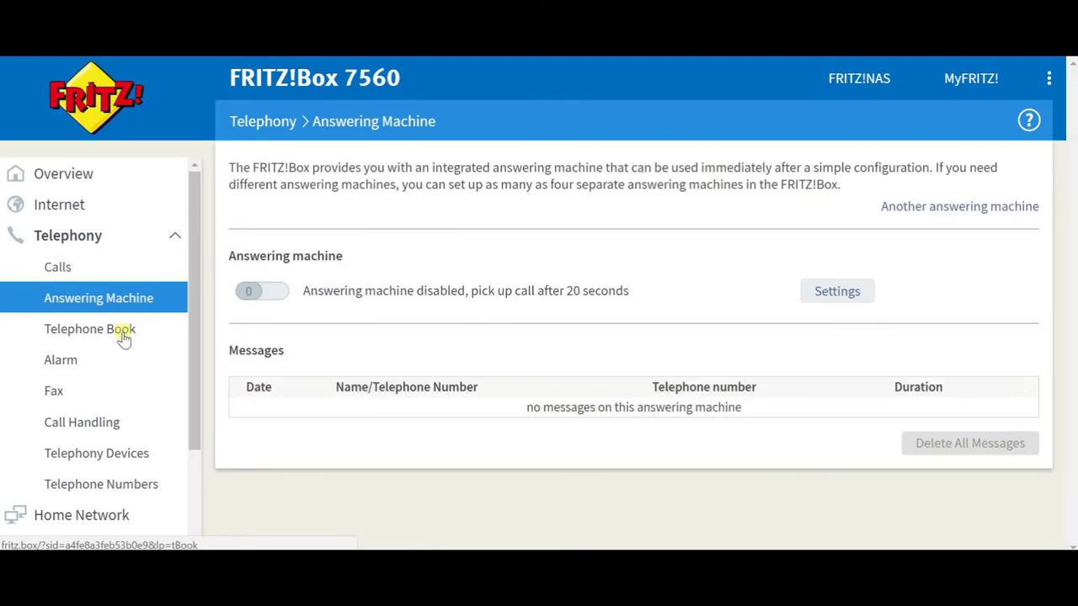
{"action": "left_click", "coordinate": [124, 335]}
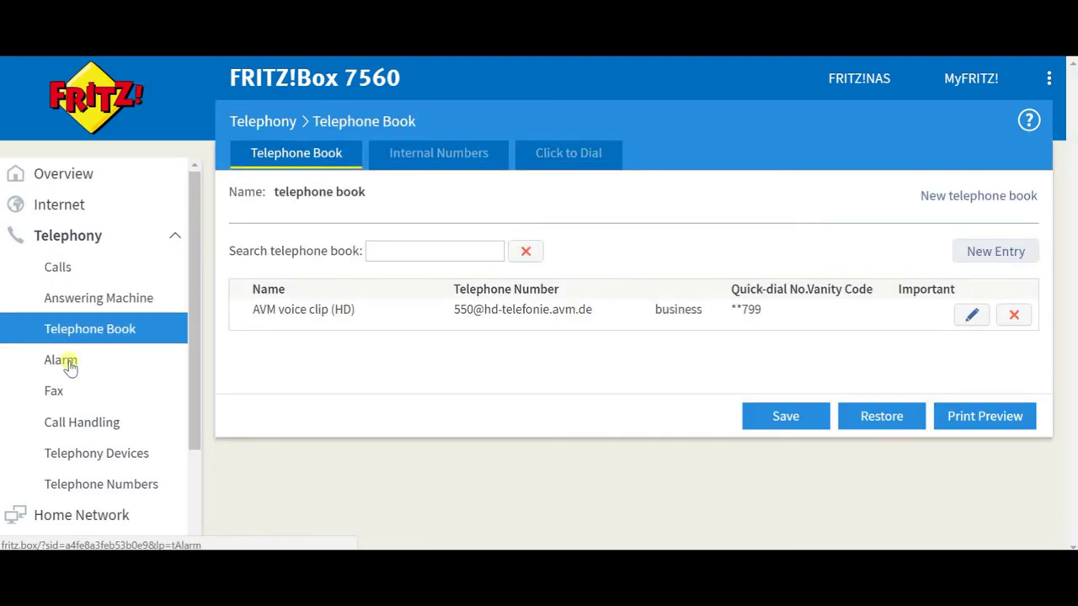
View the alarm, fax, call handling, carrier prefix and telephony devices pages.
{"action": "left_click", "coordinate": [71, 369]}
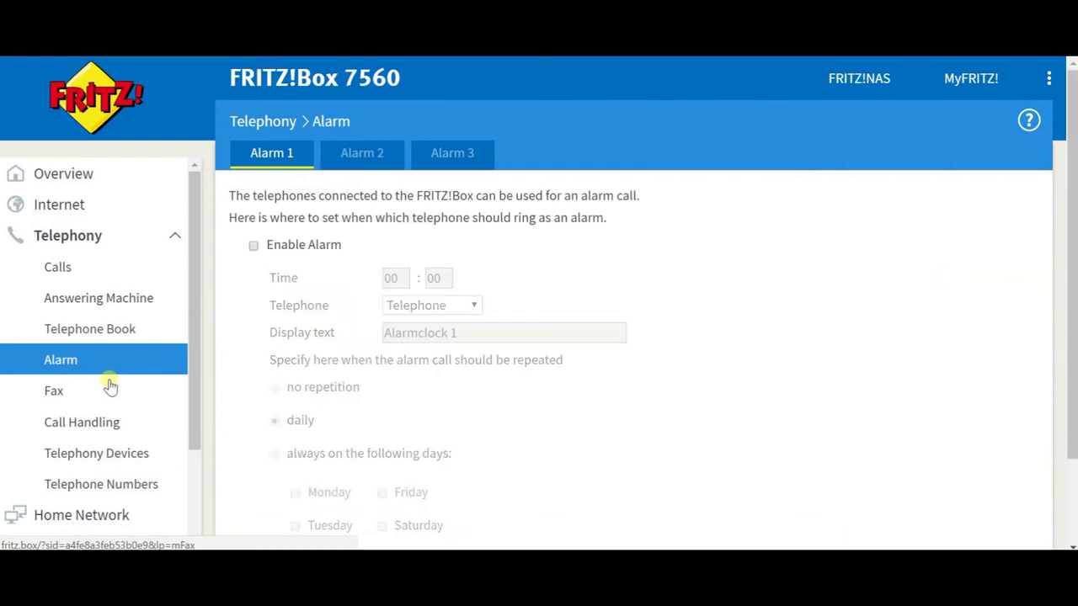
{"action": "scroll", "coordinate": [90, 289], "scroll_direction": "down", "scroll_amount": 1}
{"action": "left_click", "coordinate": [77, 308]}
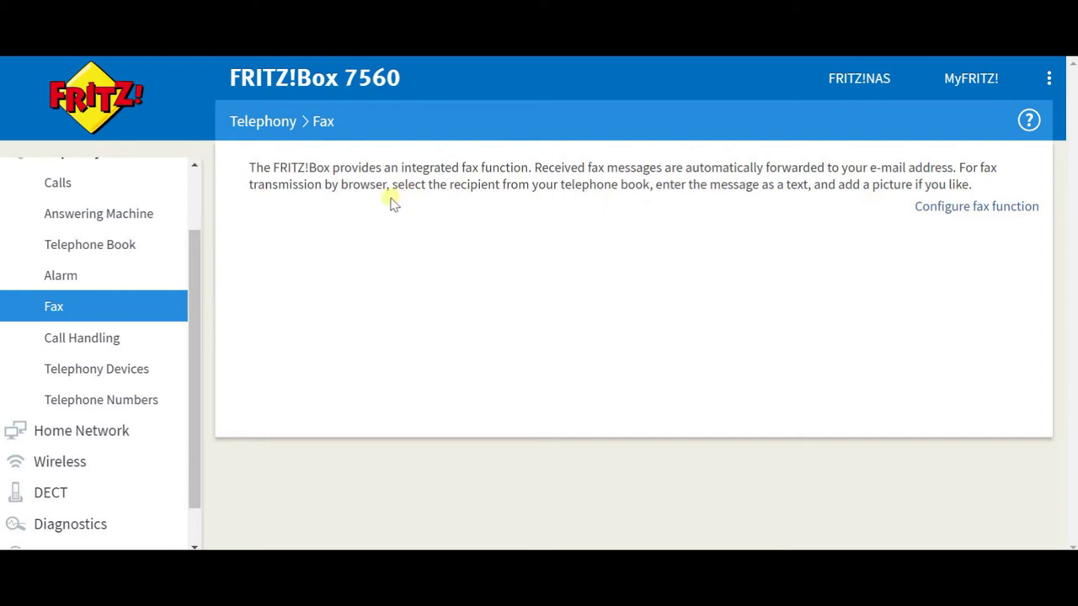
{"action": "left_click", "coordinate": [94, 342]}
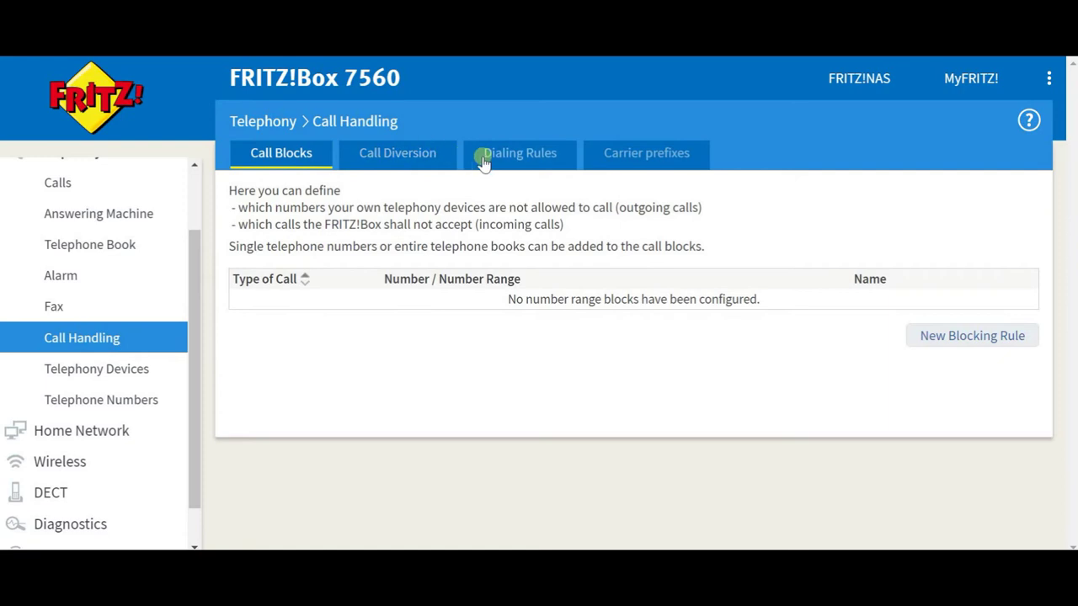
{"action": "left_click", "coordinate": [639, 160]}
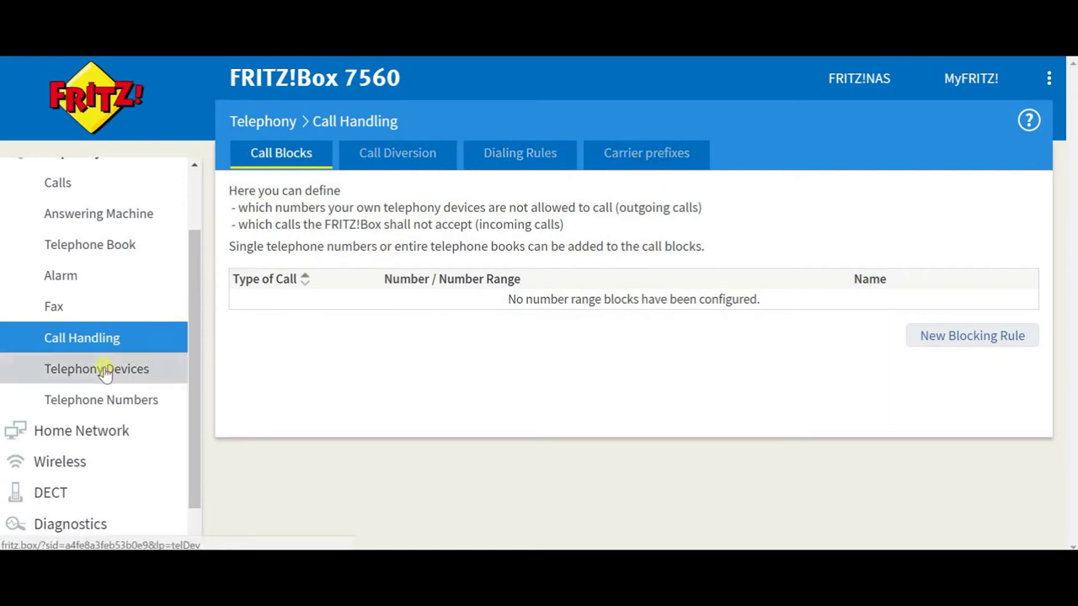
{"action": "left_click", "coordinate": [154, 360]}
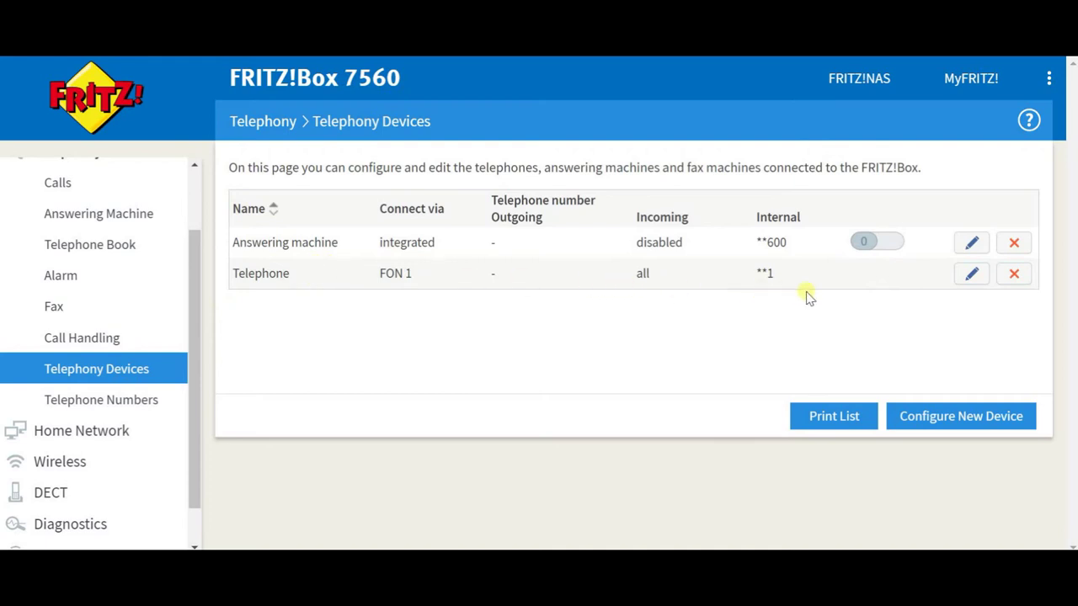
Open Telephone Numbers and start a new number entry to see the available providers.
{"action": "left_click", "coordinate": [97, 402]}
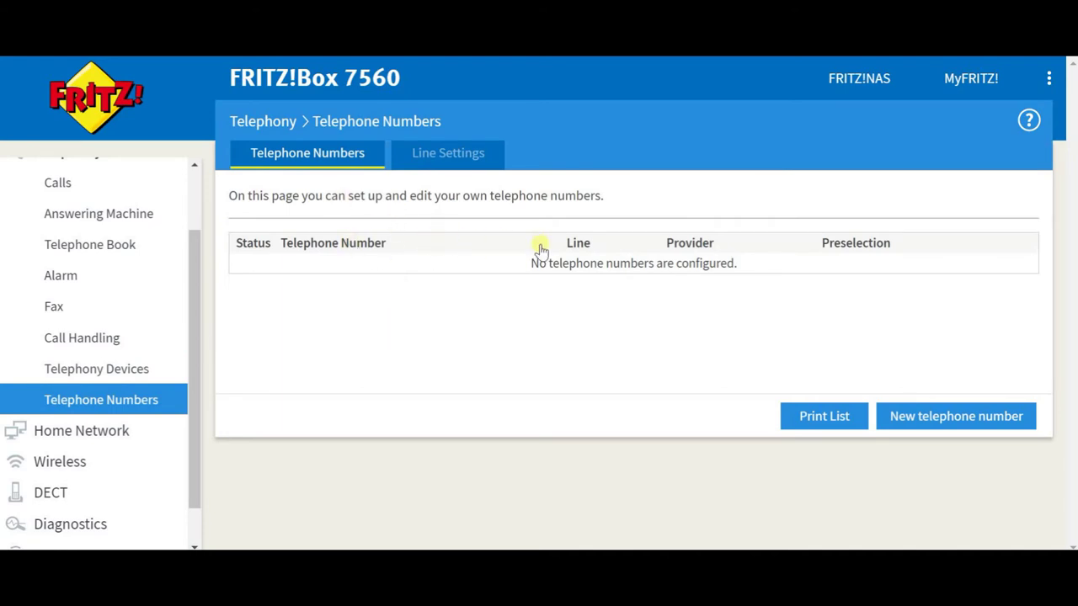
{"action": "left_click", "coordinate": [982, 428]}
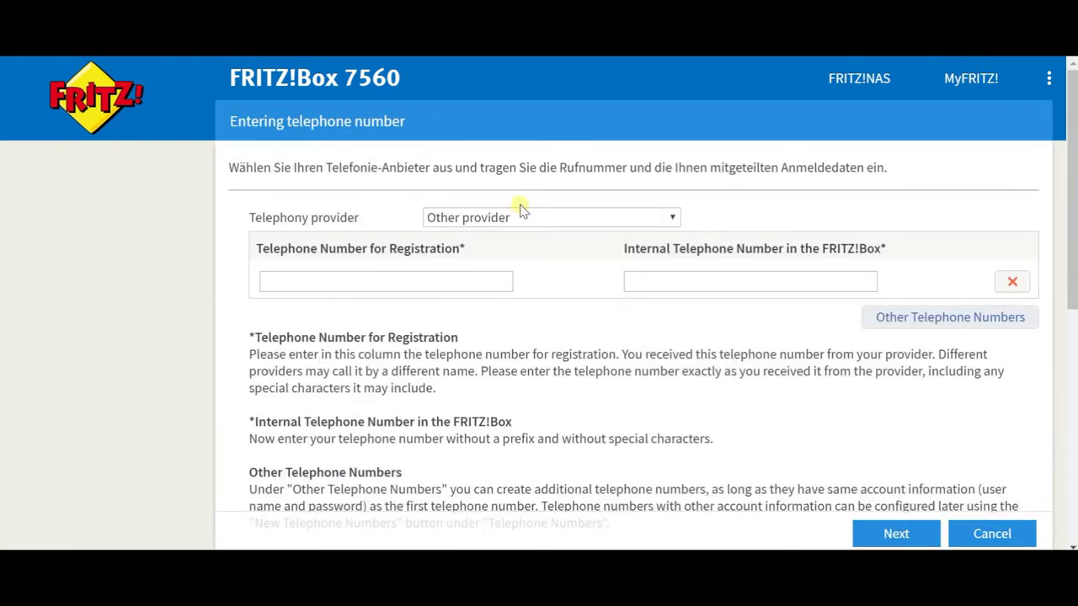
{"action": "left_click", "coordinate": [520, 217]}
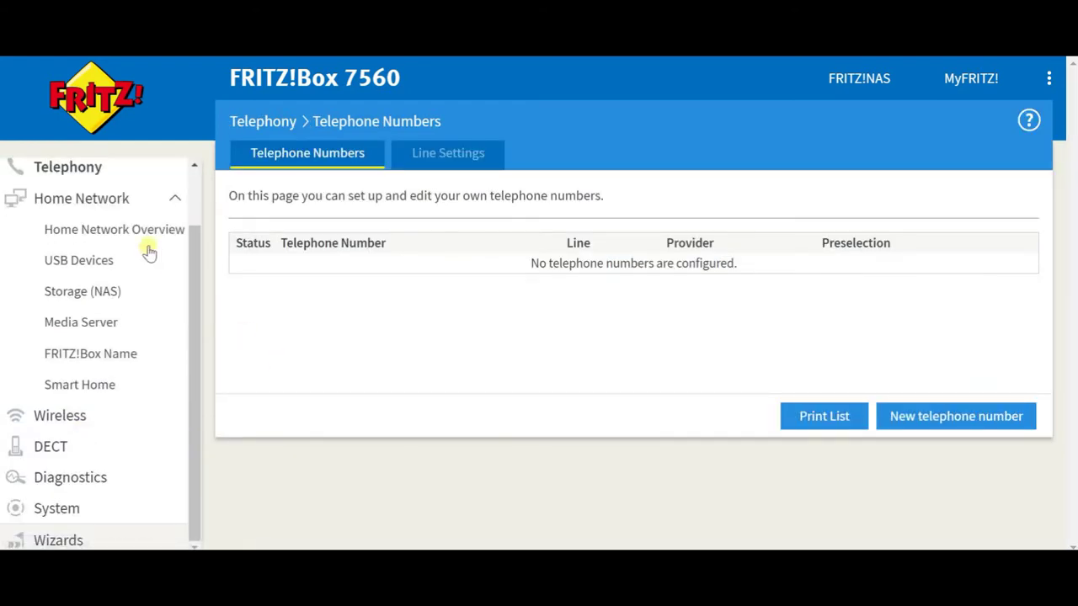
Check the connected devices' IP addresses in the home network's Network Connections list.
{"action": "left_click", "coordinate": [126, 236]}
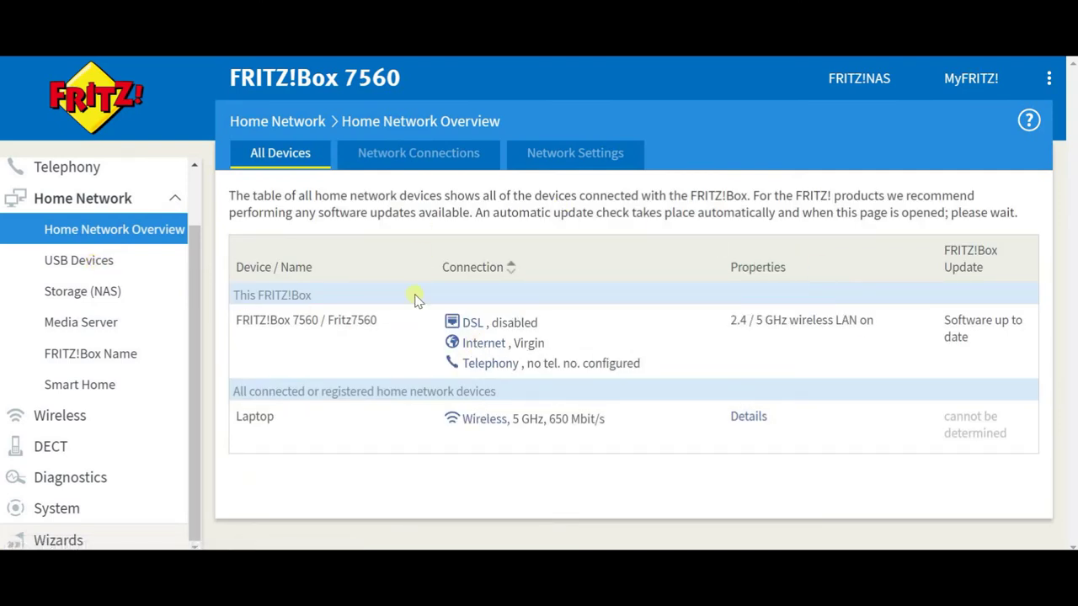
{"action": "left_click", "coordinate": [457, 150]}
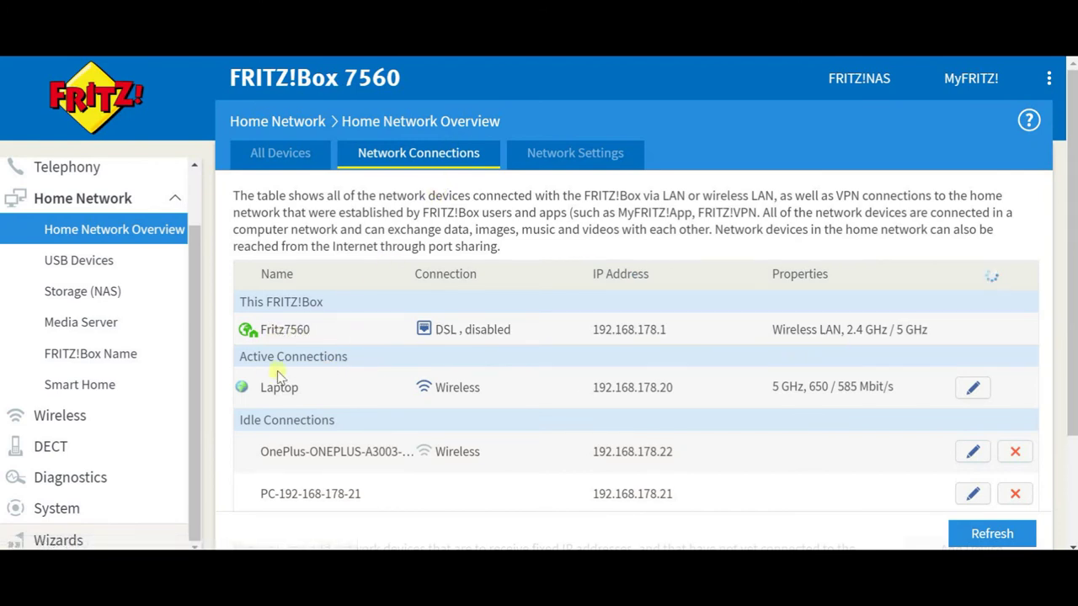
{"action": "scroll", "coordinate": [320, 480], "scroll_direction": "down", "scroll_amount": 2}
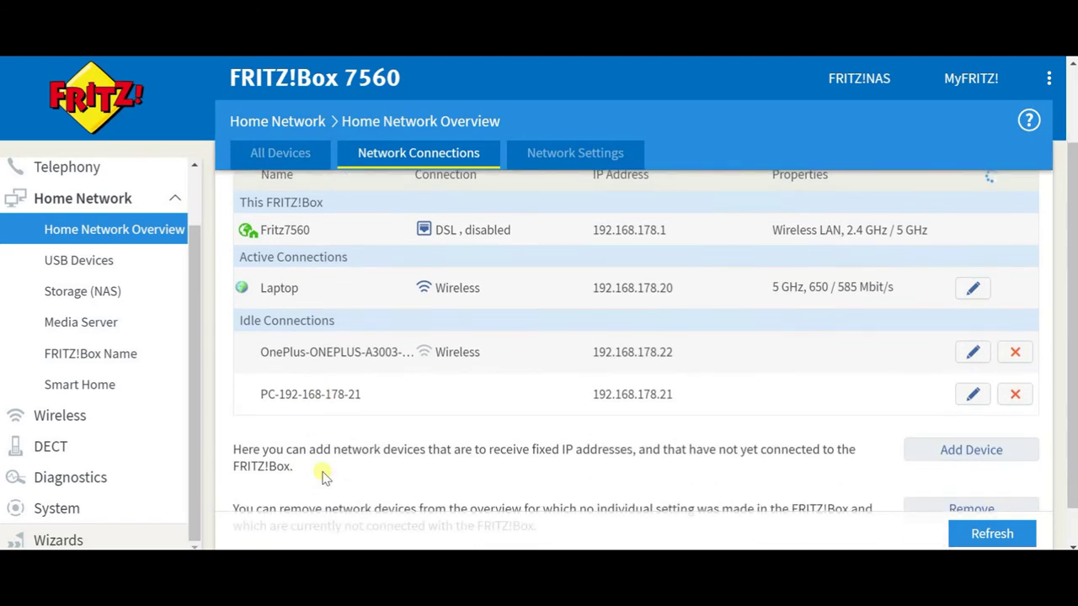
{"action": "scroll", "coordinate": [332, 412], "scroll_direction": "up", "scroll_amount": 2}
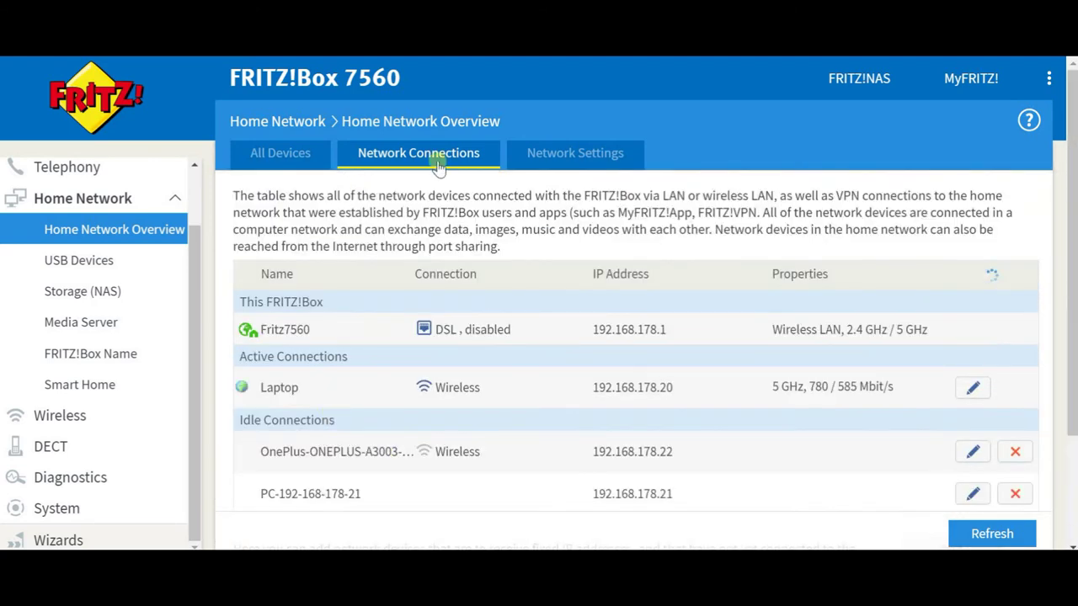
Review the Network Settings for LAN 4 guest access and LAN port power mode.
{"action": "left_click", "coordinate": [561, 151]}
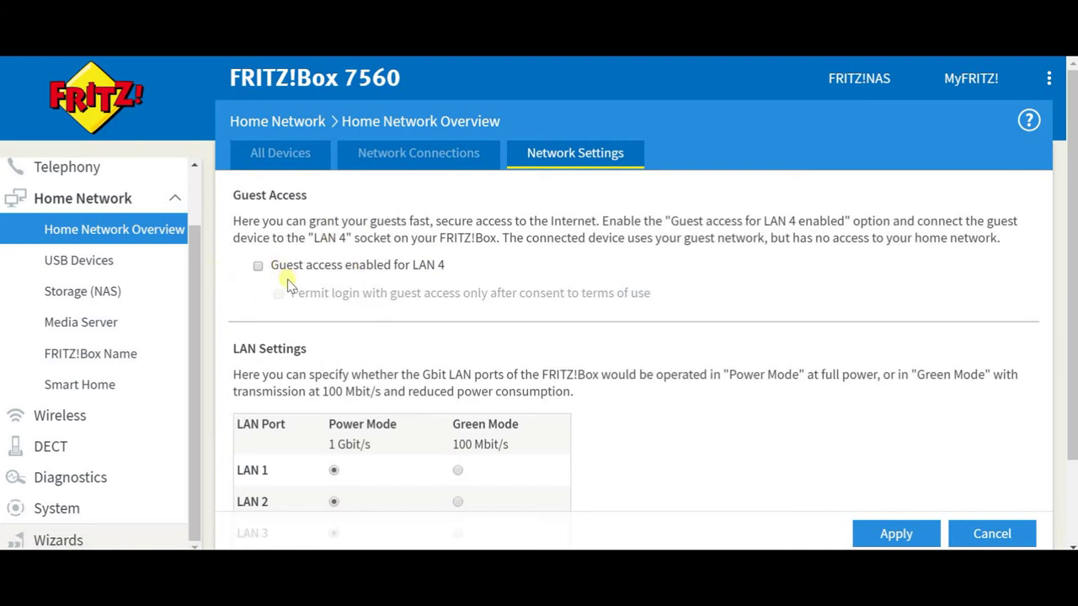
{"action": "scroll", "coordinate": [325, 324], "scroll_direction": "down", "scroll_amount": 1}
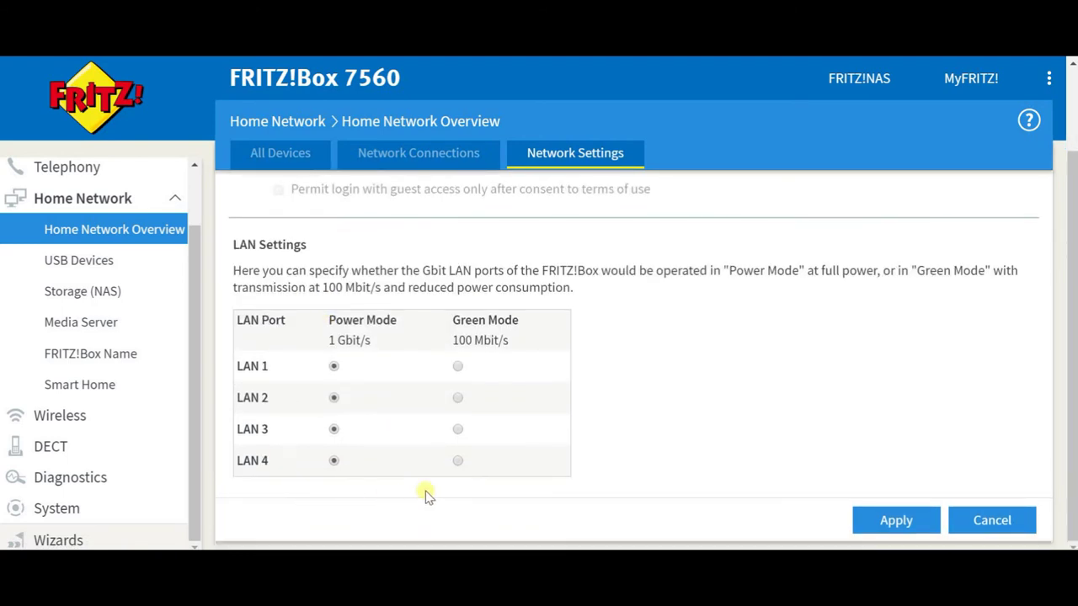
{"action": "scroll", "coordinate": [446, 345], "scroll_direction": "up", "scroll_amount": 1}
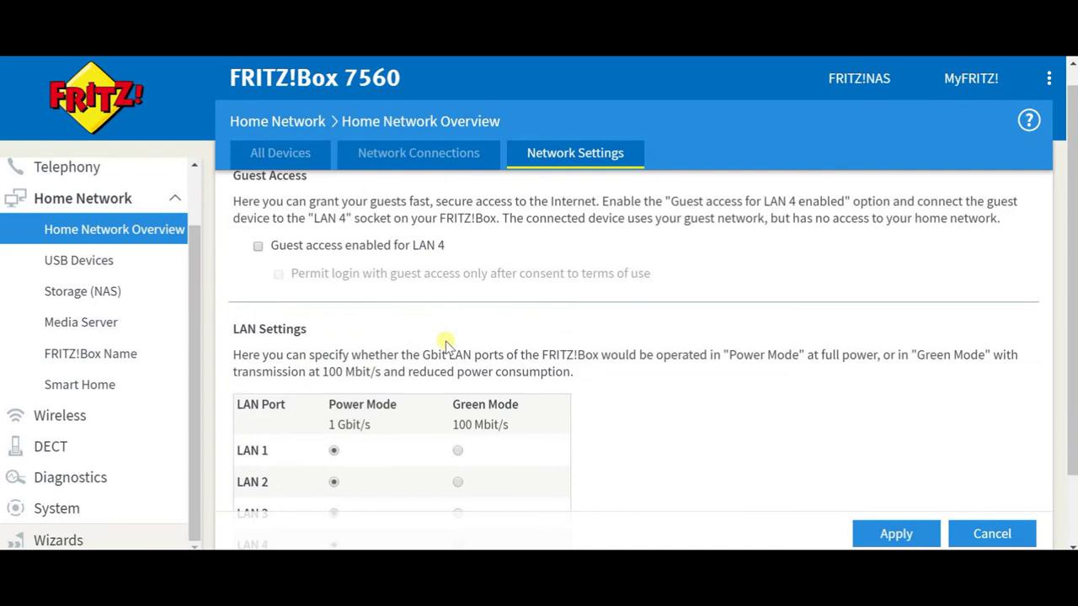
Review wireless channel usage and nearby networks, then switch on the wireless LAN schedule.
{"action": "left_click", "coordinate": [117, 271]}
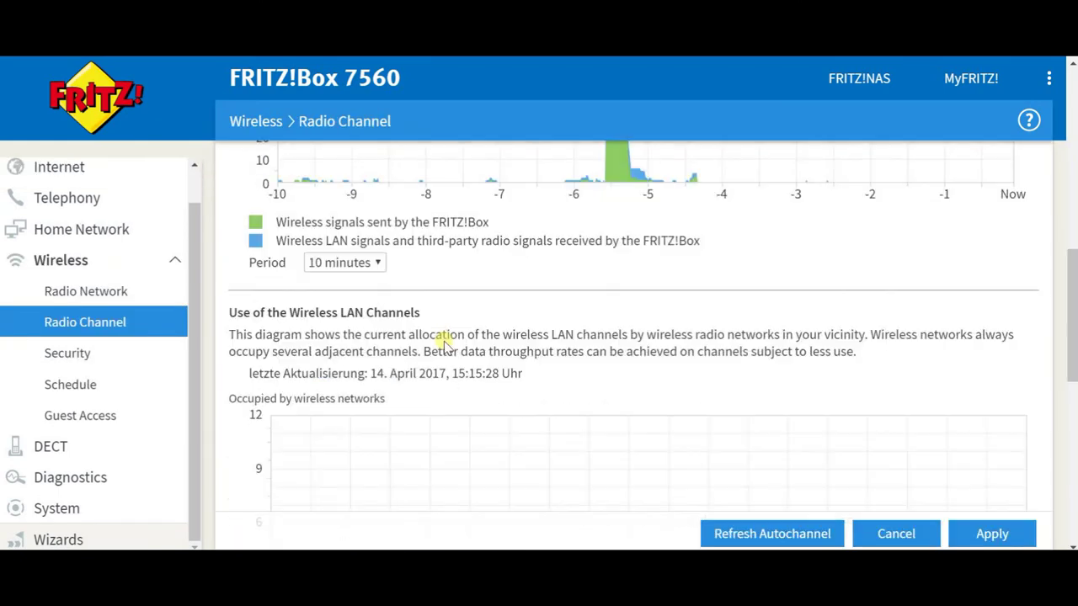
{"action": "scroll", "coordinate": [444, 341], "scroll_direction": "down", "scroll_amount": 2}
{"action": "scroll", "coordinate": [445, 341], "scroll_direction": "down", "scroll_amount": 1}
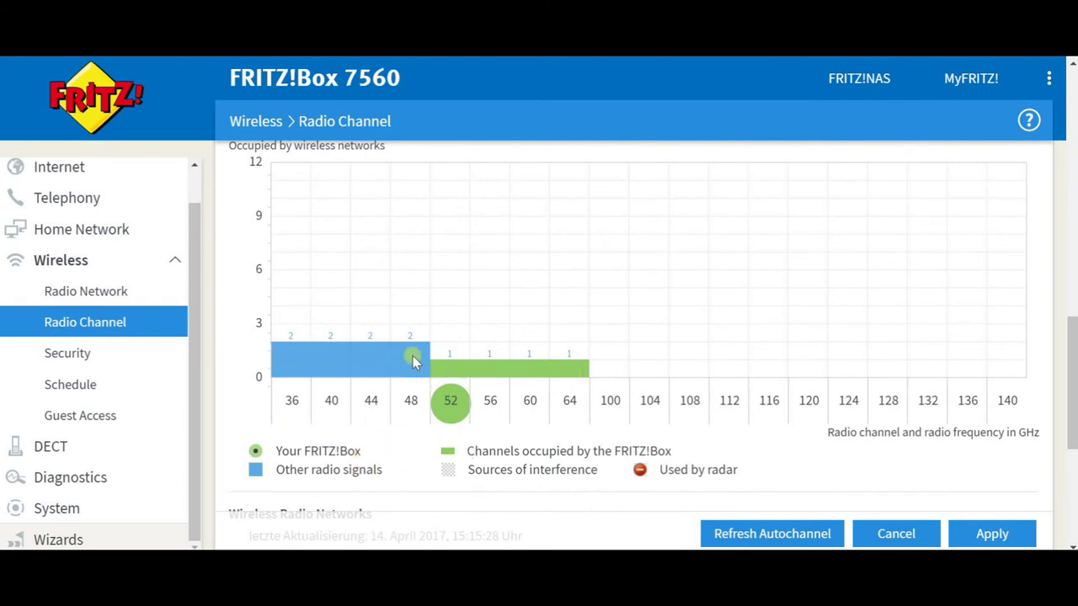
{"action": "scroll", "coordinate": [554, 372], "scroll_direction": "down", "scroll_amount": 1}
{"action": "scroll", "coordinate": [553, 372], "scroll_direction": "down", "scroll_amount": 2}
{"action": "scroll", "coordinate": [434, 337], "scroll_direction": "down", "scroll_amount": 1}
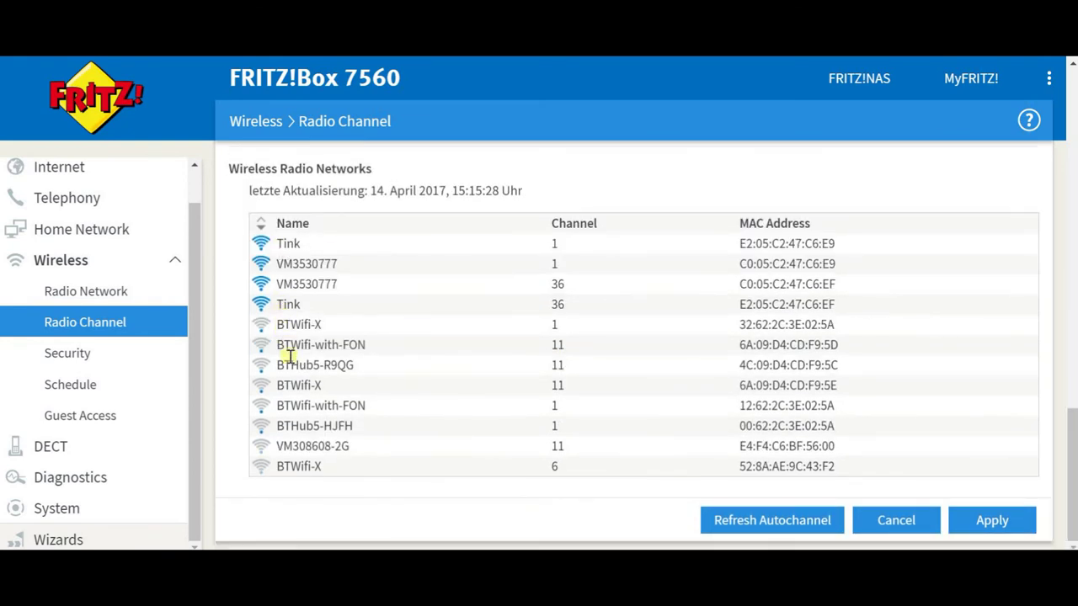
{"action": "left_click", "coordinate": [116, 381]}
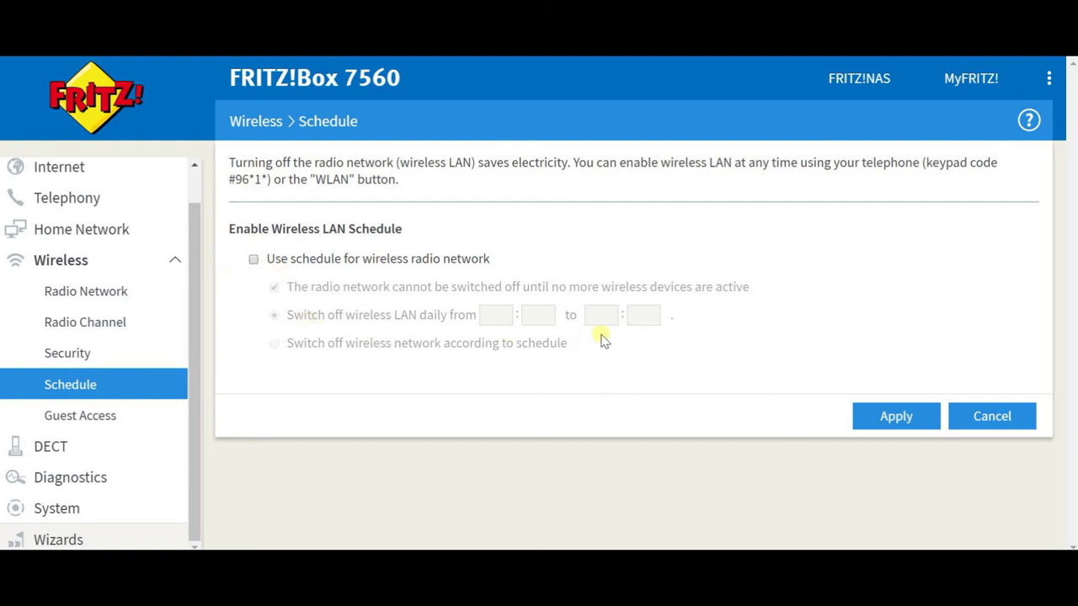
{"action": "left_click", "coordinate": [252, 259]}
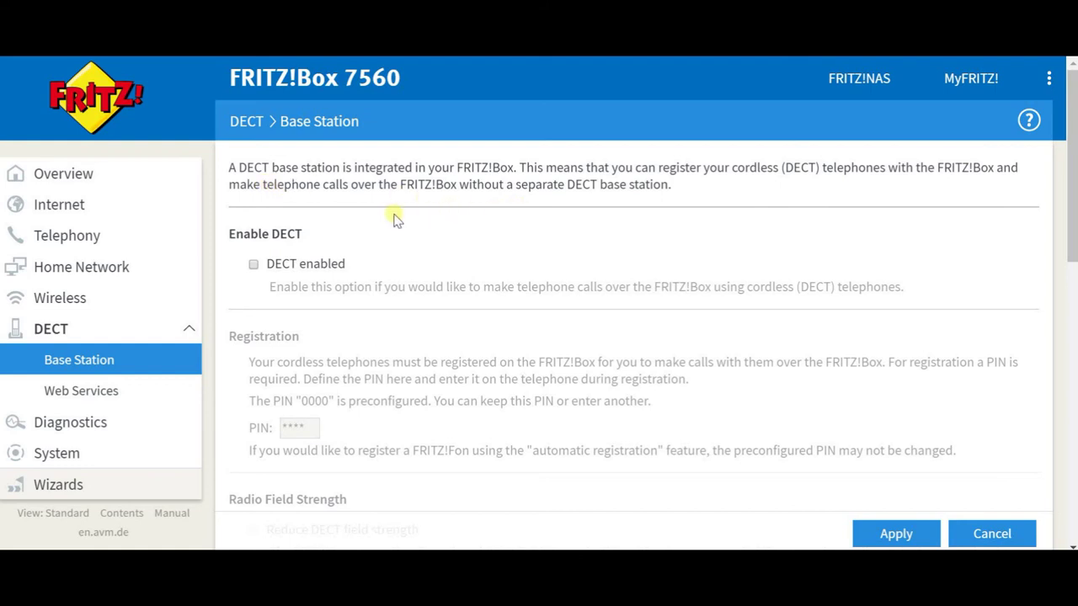
Scroll through the DECT base station page, then view Region and Language and the Wizards overview.
{"action": "scroll", "coordinate": [396, 219], "scroll_direction": "down", "scroll_amount": 1}
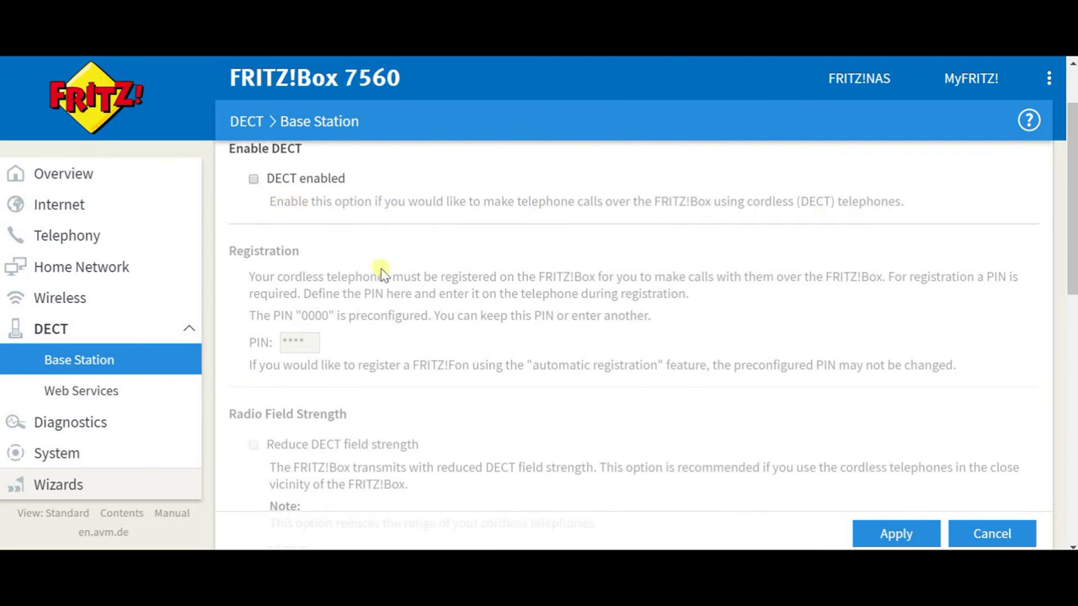
{"action": "scroll", "coordinate": [380, 274], "scroll_direction": "down", "scroll_amount": 2}
{"action": "scroll", "coordinate": [350, 288], "scroll_direction": "down", "scroll_amount": 3}
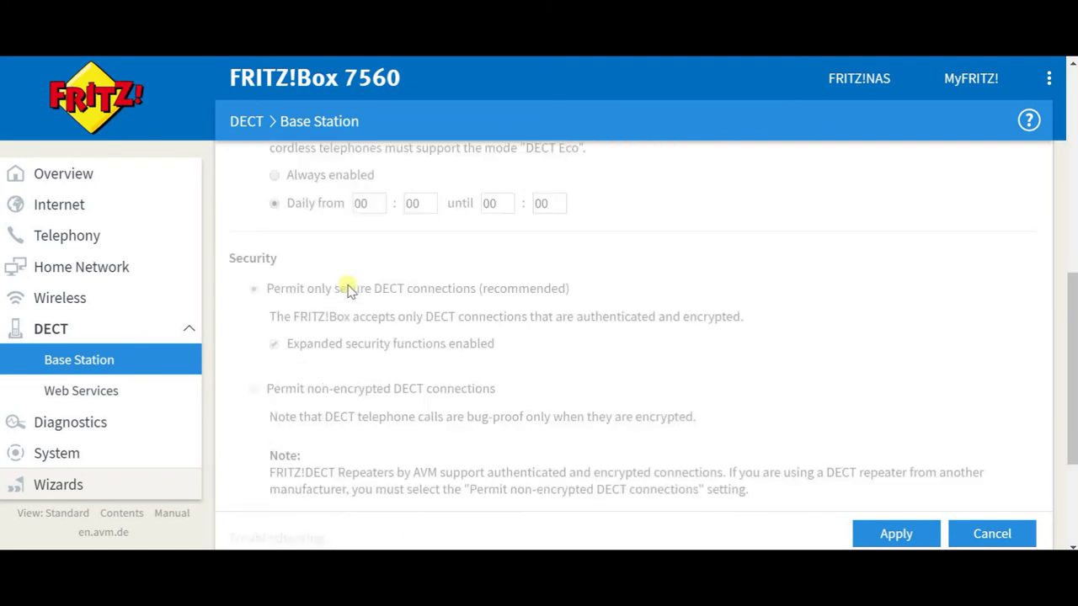
{"action": "scroll", "coordinate": [350, 288], "scroll_direction": "down", "scroll_amount": 2}
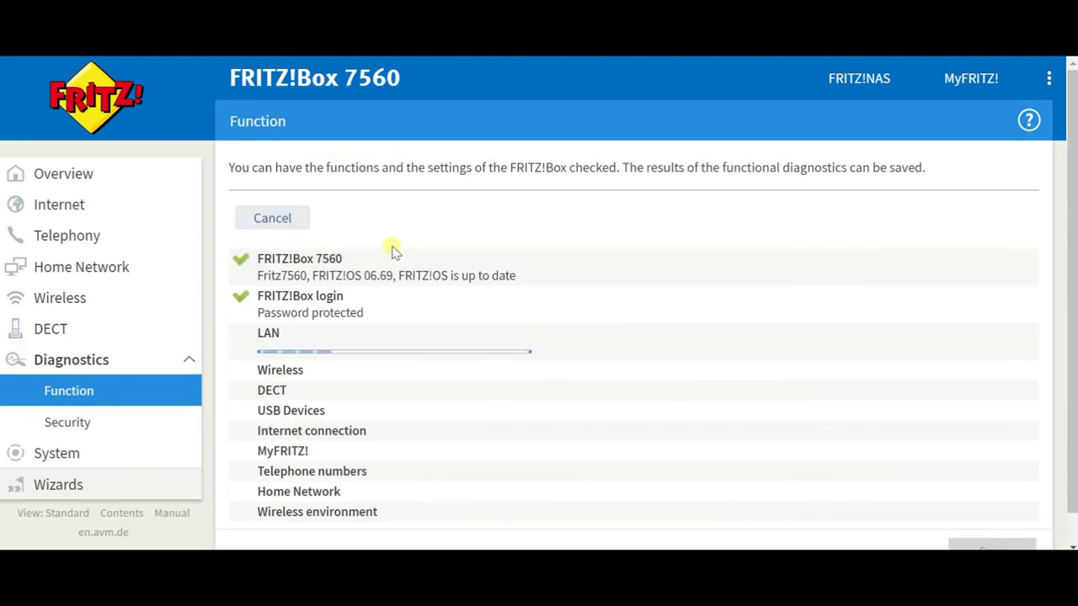
{"action": "scroll", "coordinate": [392, 251], "scroll_direction": "down", "scroll_amount": 1}
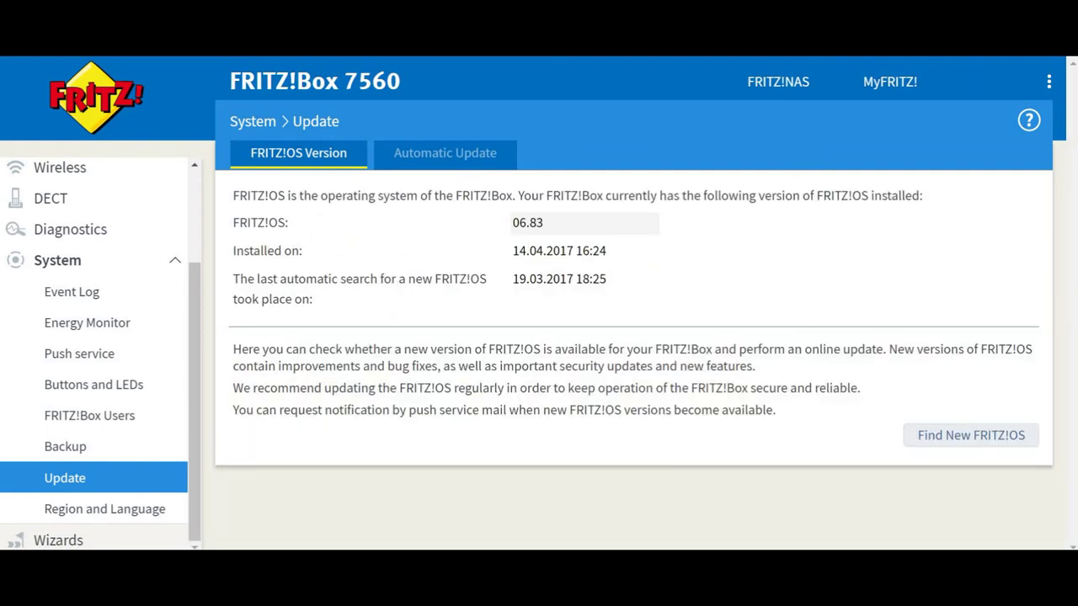
{"action": "left_click", "coordinate": [126, 512]}
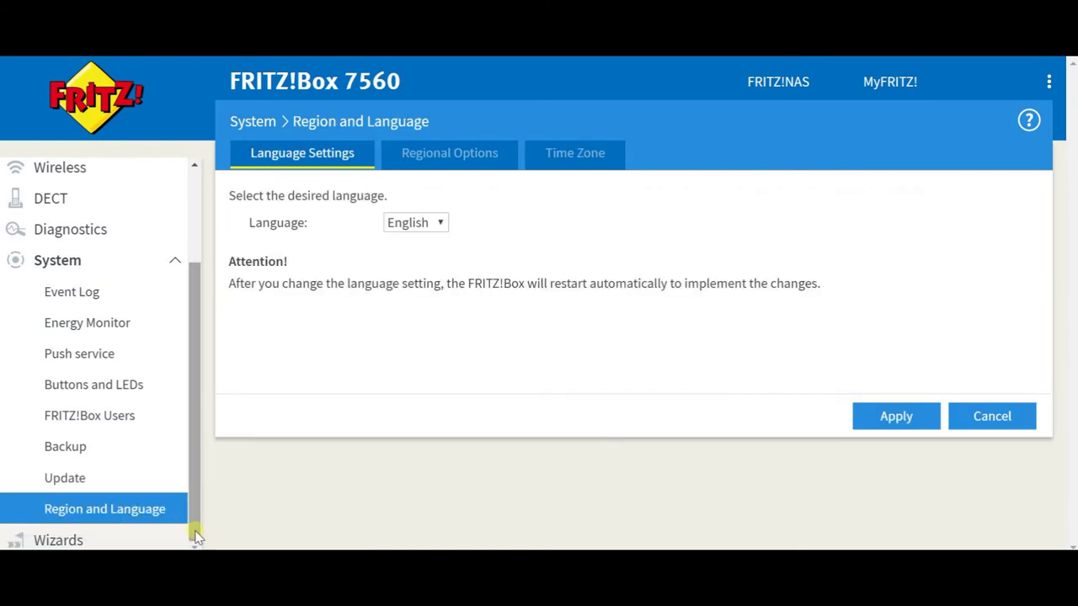
{"action": "left_click", "coordinate": [72, 541]}
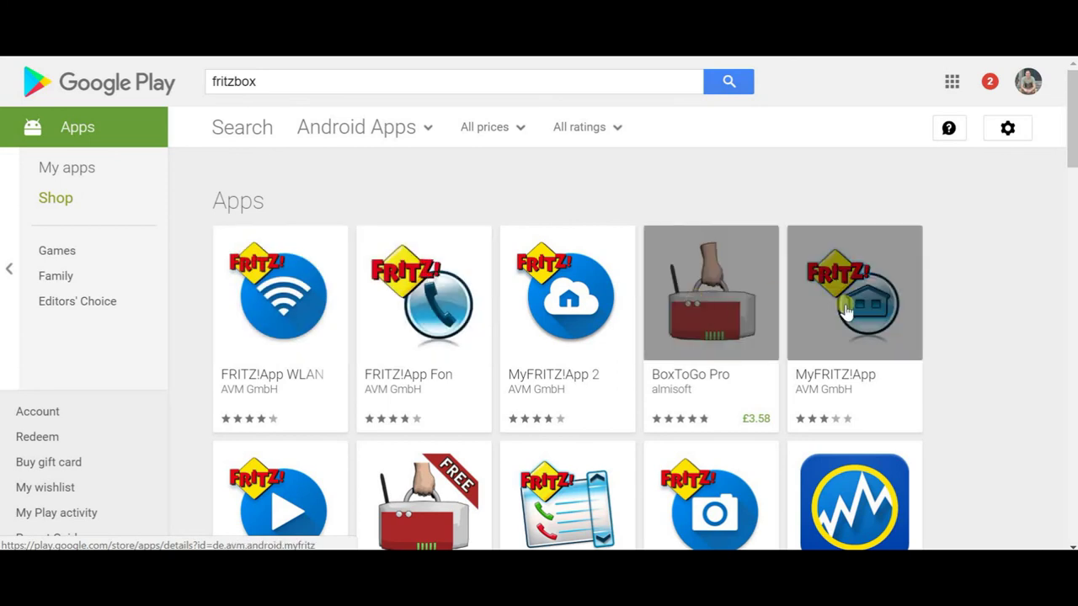
View the FRITZ!App Fon and MyFRITZ!App detail pages from the fritzbox results.
{"action": "left_click", "coordinate": [436, 307]}
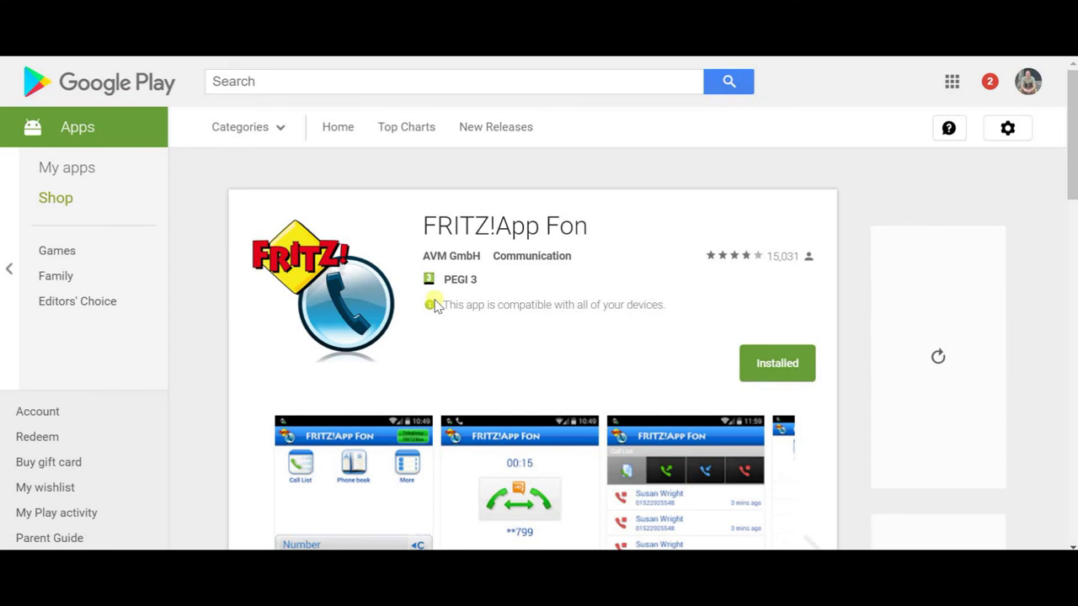
{"action": "scroll", "coordinate": [664, 241], "scroll_direction": "down", "scroll_amount": 3}
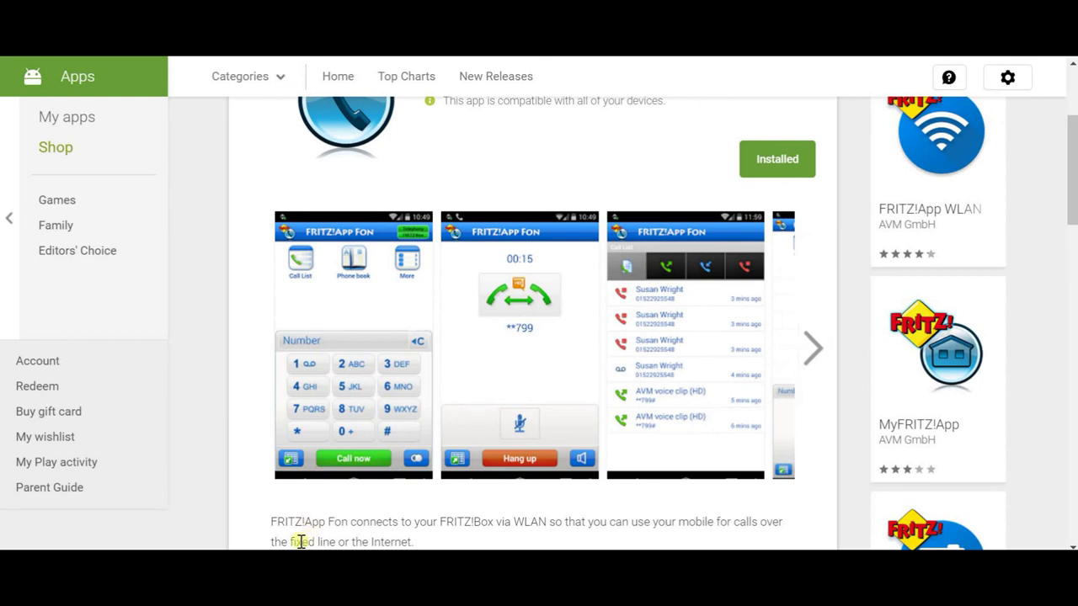
{"action": "left_click", "coordinate": [924, 347]}
{"action": "scroll", "coordinate": [649, 217], "scroll_direction": "down", "scroll_amount": 3}
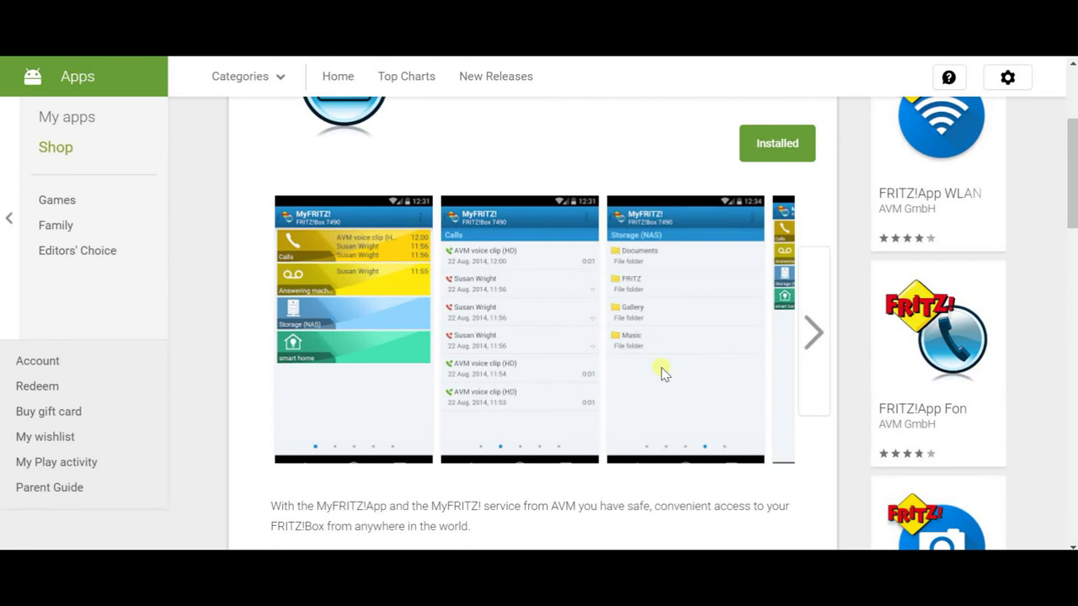
Open the FRITZ!App WLAN details page and read through its description.
{"action": "left_click", "coordinate": [939, 165]}
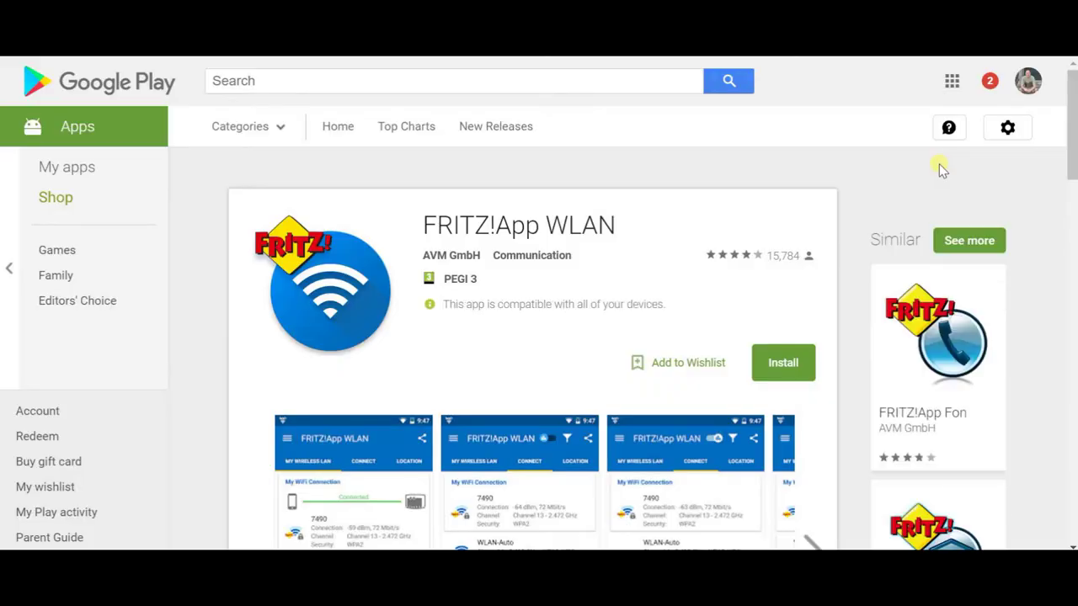
{"action": "scroll", "coordinate": [696, 325], "scroll_direction": "down", "scroll_amount": 3}
{"action": "scroll", "coordinate": [743, 122], "scroll_direction": "down", "scroll_amount": 1}
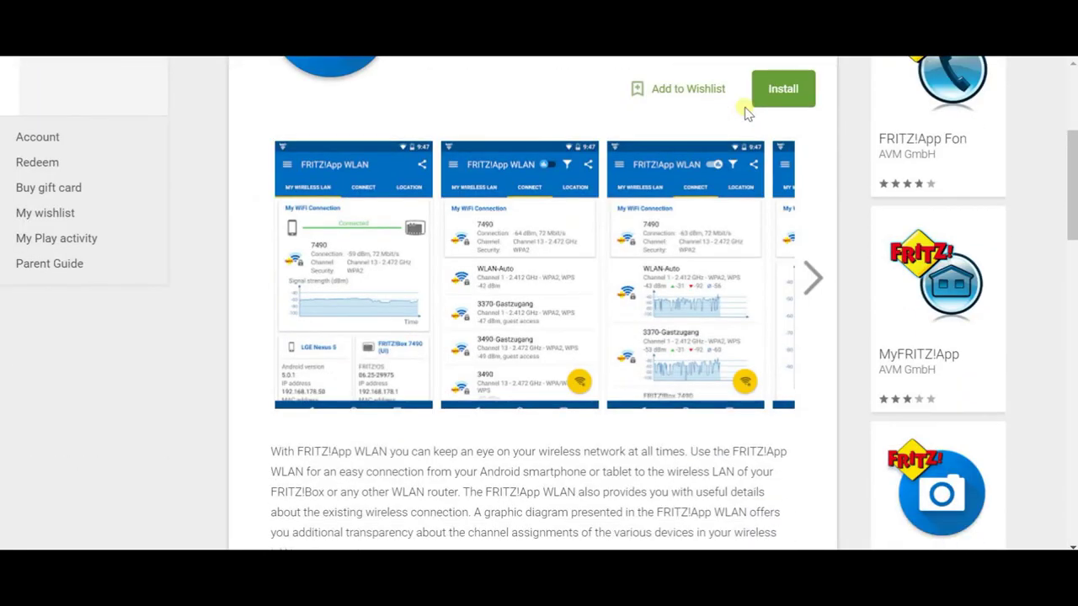
{"action": "scroll", "coordinate": [765, 409], "scroll_direction": "down", "scroll_amount": 1}
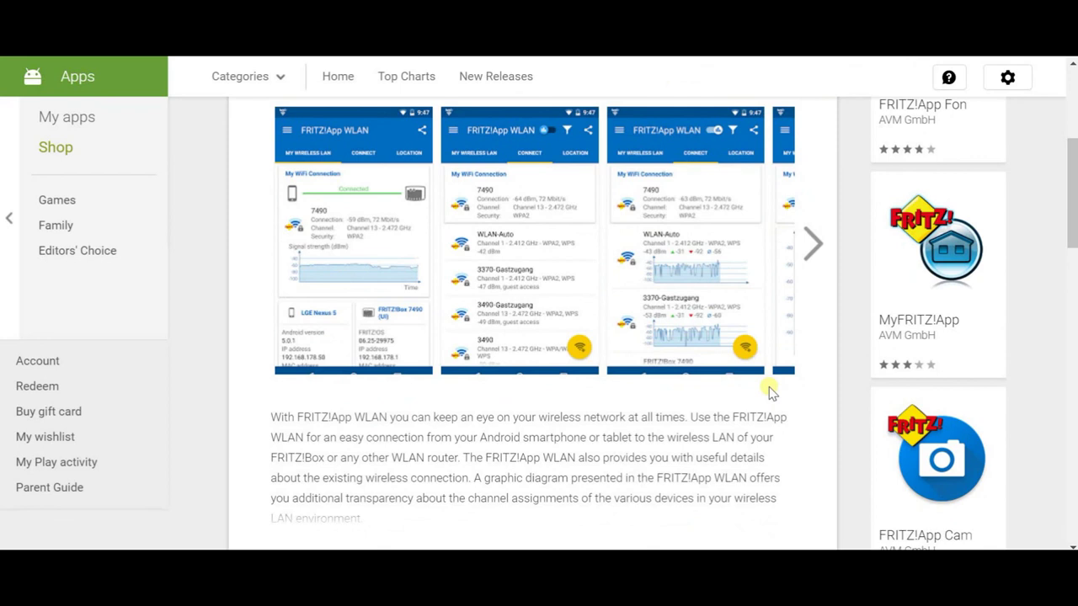